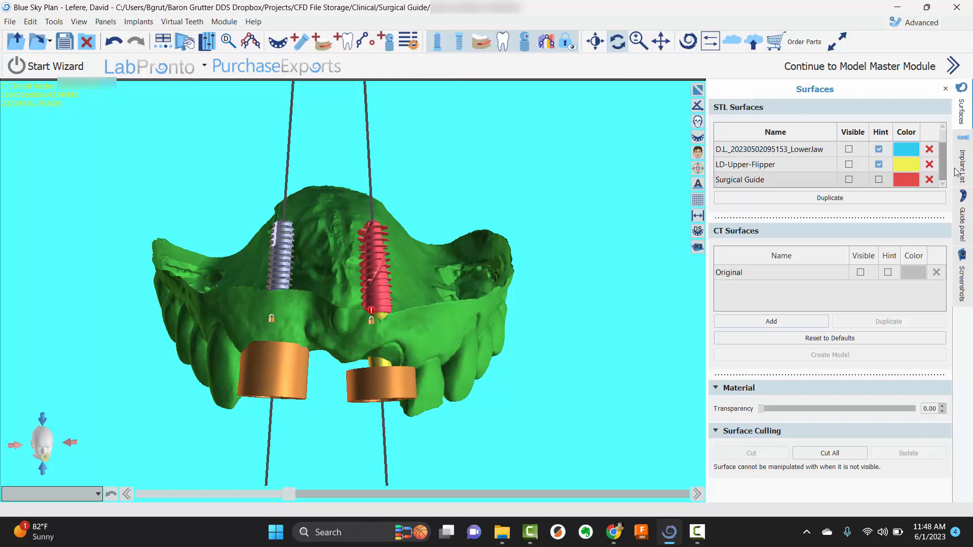
Show the implant list and examine the software guide tubes and implants on the upper jaw model from several angles
click(958, 171)
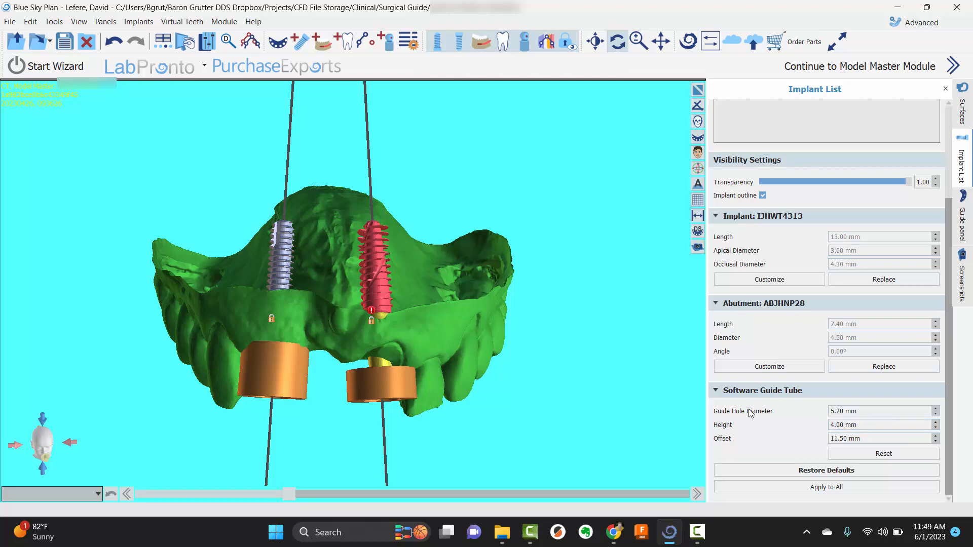
drag(439, 410, 588, 375)
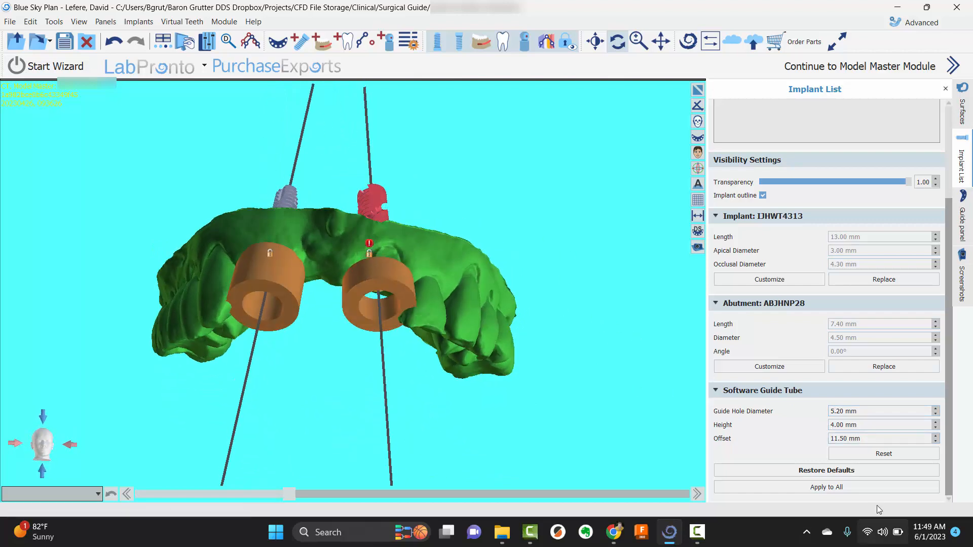
drag(497, 234, 315, 361)
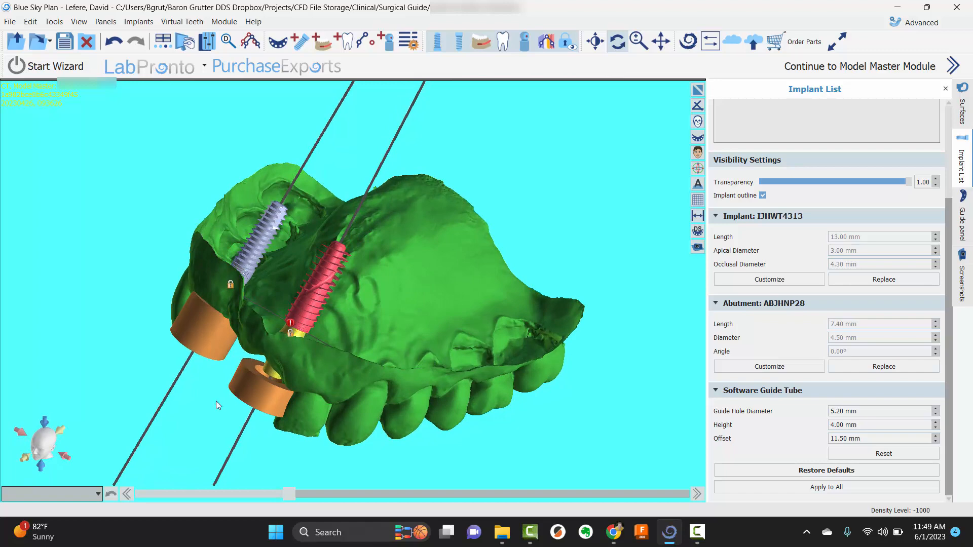
drag(219, 405, 470, 302)
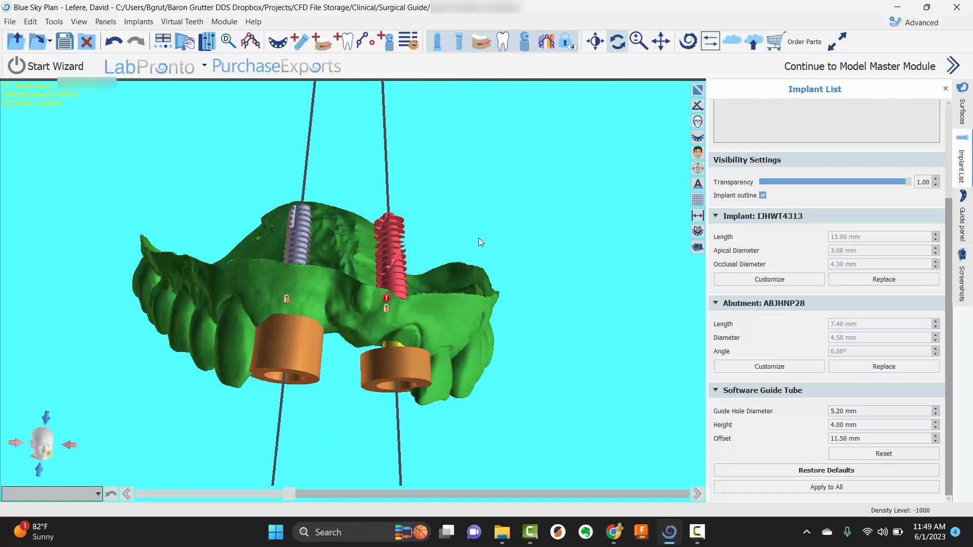
drag(485, 235, 473, 211)
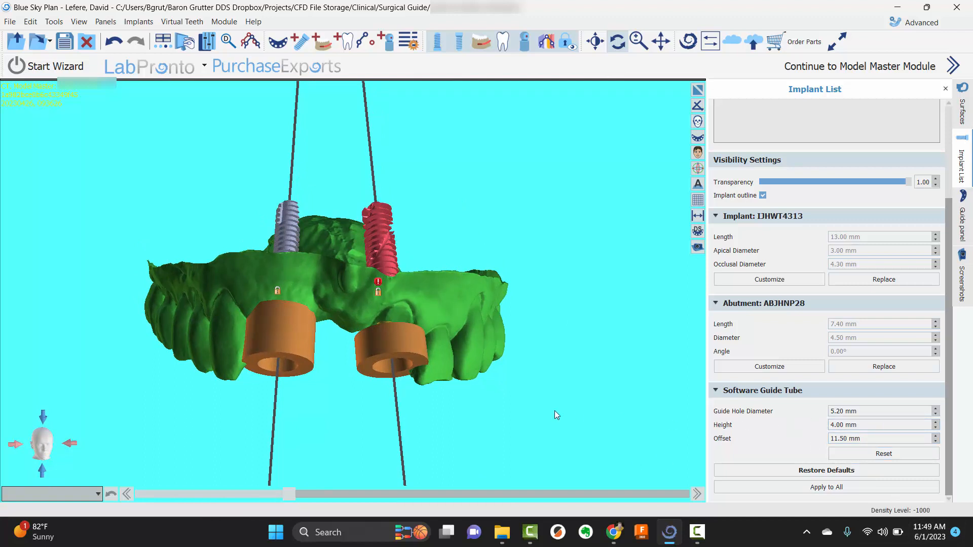
drag(357, 393, 395, 380)
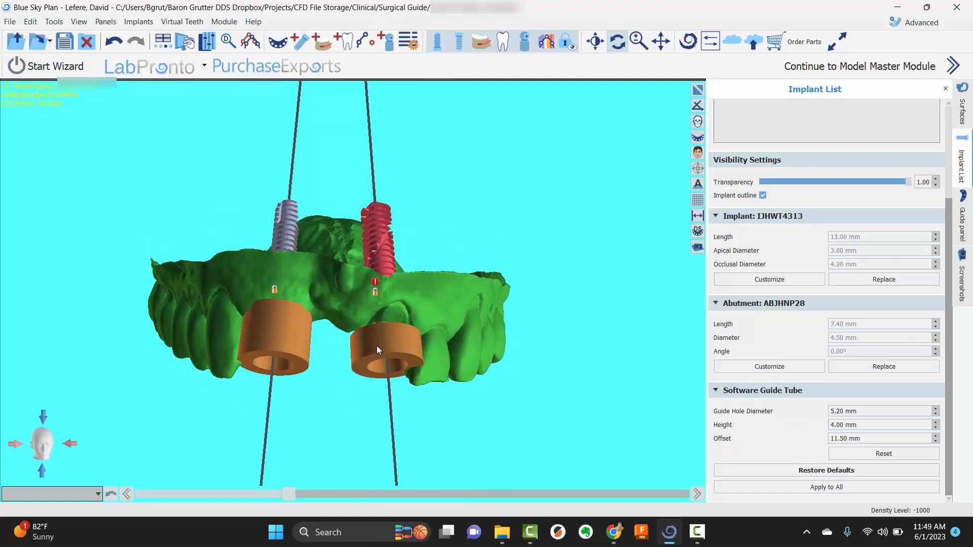
drag(374, 339, 303, 406)
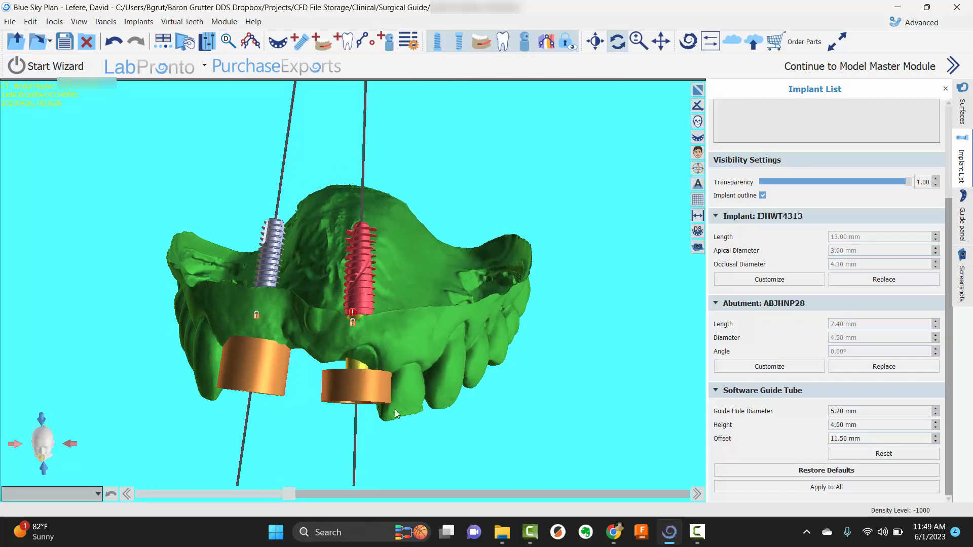
drag(398, 413, 486, 210)
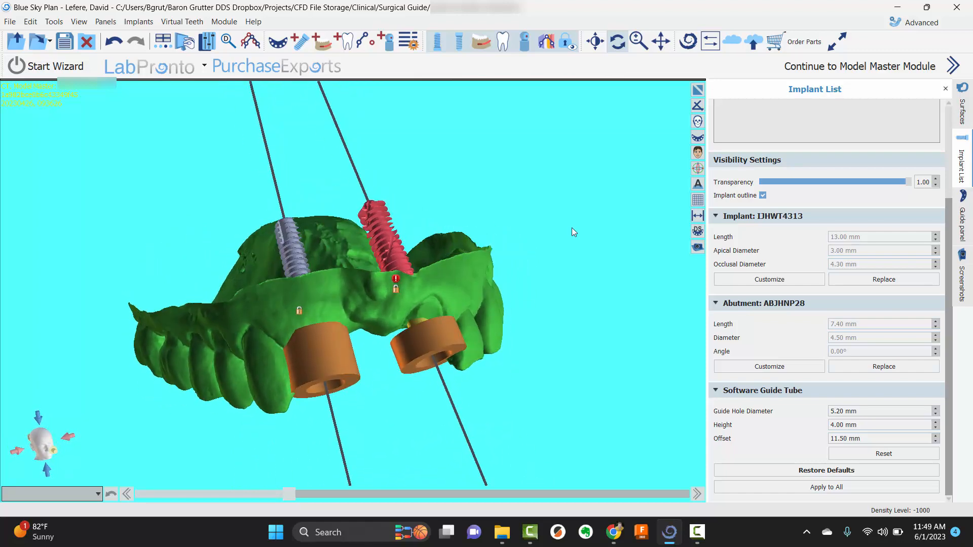
double_click(483, 204)
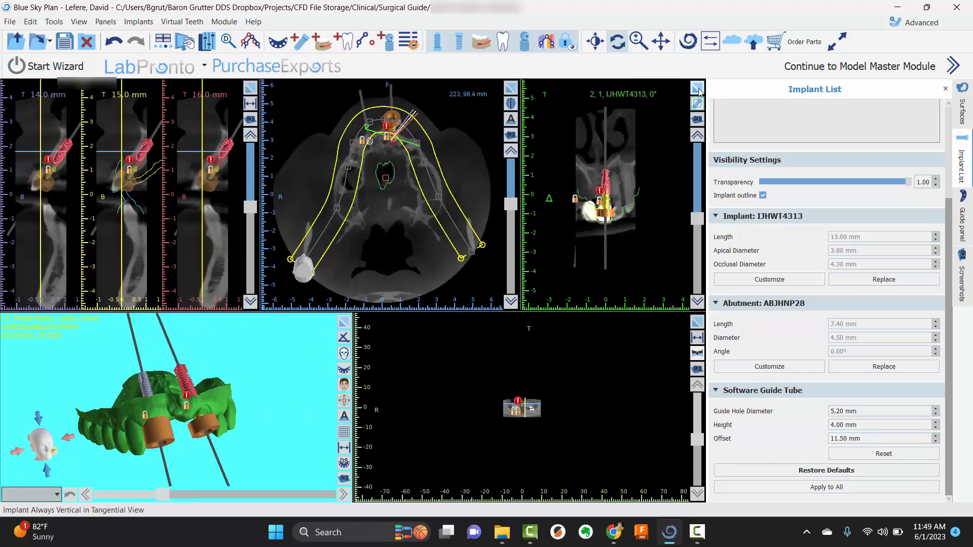
Examine the IJHWT4313 implant in an enlarged cross-section rotated to -50°, and return to the multi-view layout
double_click(651, 132)
scroll(388, 281, down, 10)
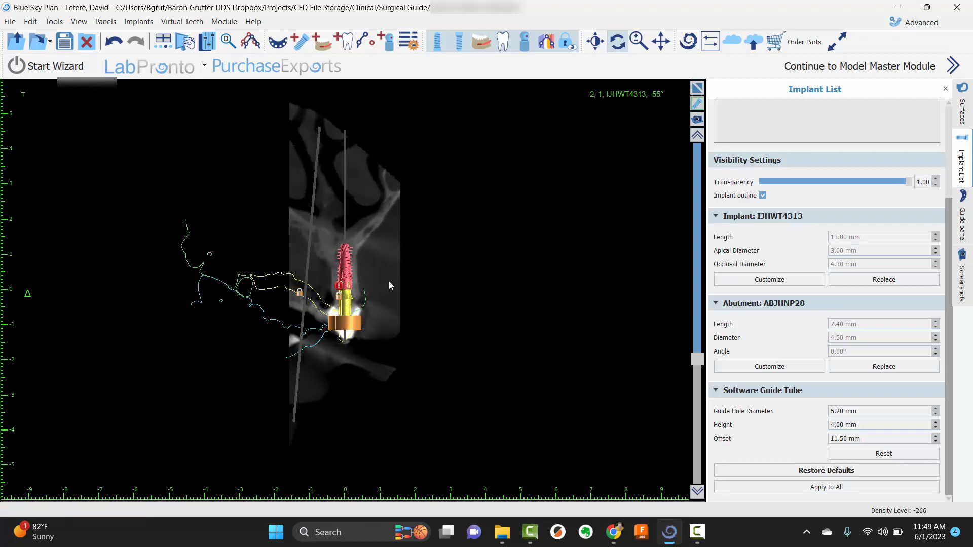
scroll(388, 281, down, 1)
scroll(388, 281, up, 2)
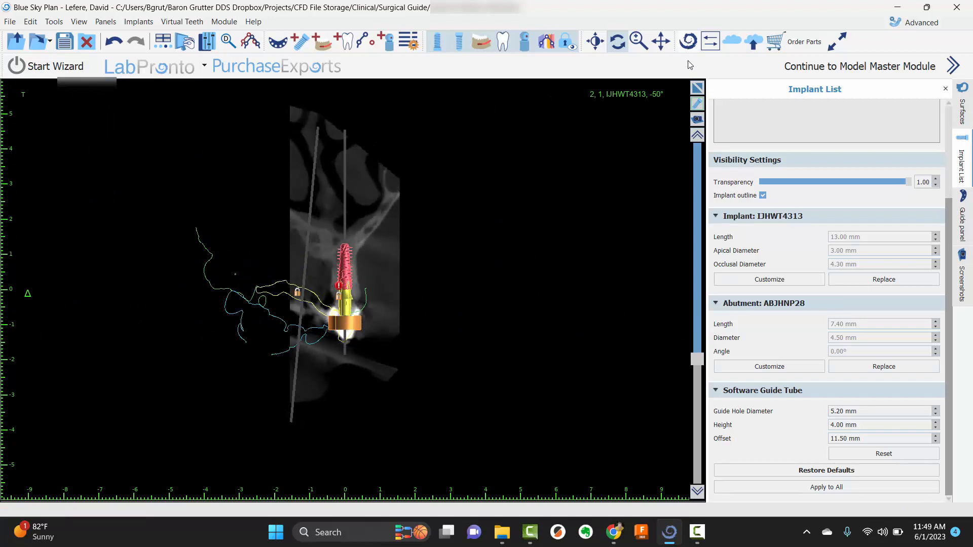
double_click(376, 243)
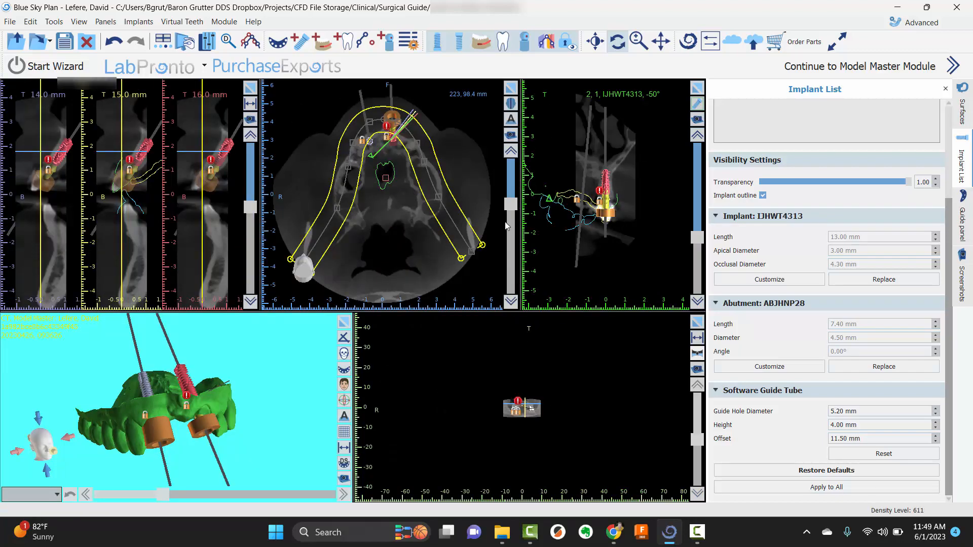
Select the IJH3513 implant and examine its abutment and guide tube in an enlarged cross-section rotated to -65°
click(149, 386)
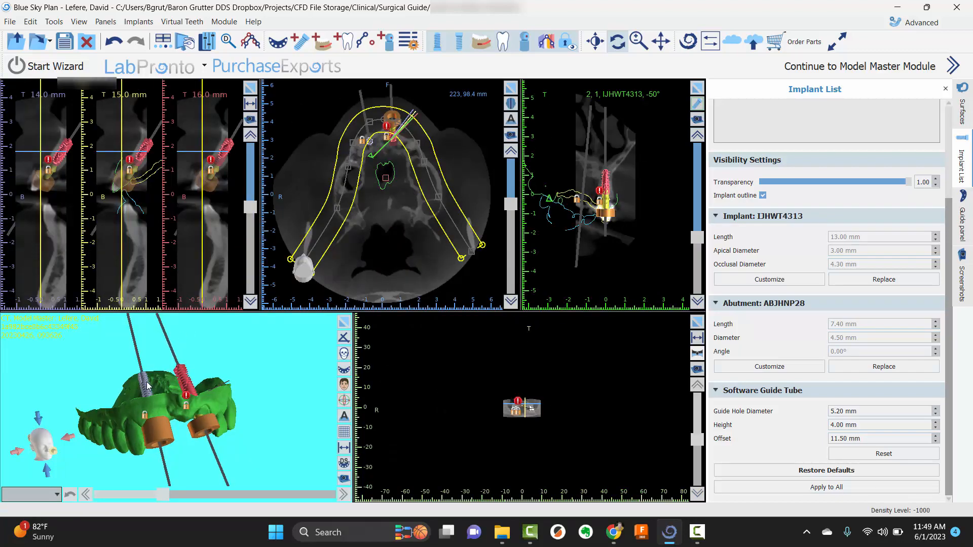
click(699, 90)
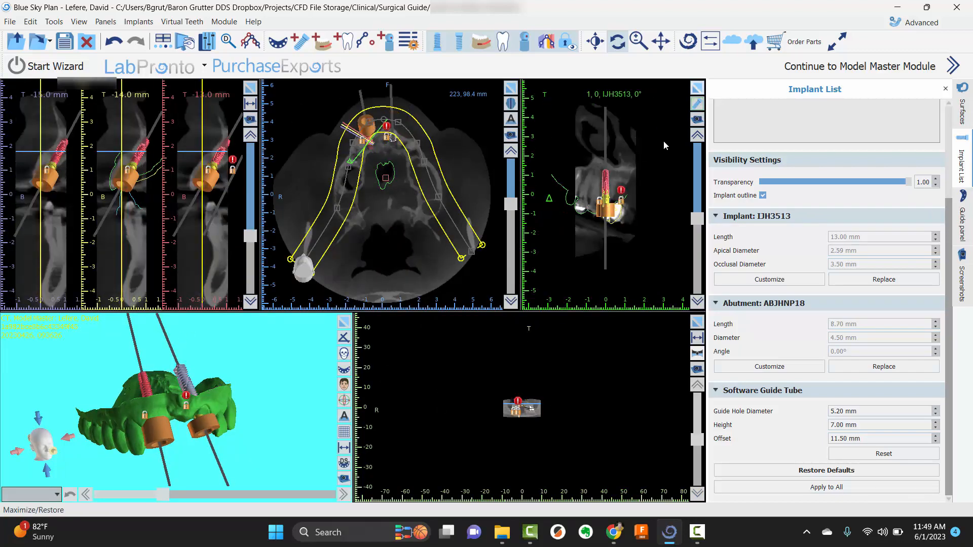
scroll(378, 290, down, 2)
right_drag(378, 290, 384, 58)
scroll(395, 222, down, 5)
scroll(395, 221, down, 4)
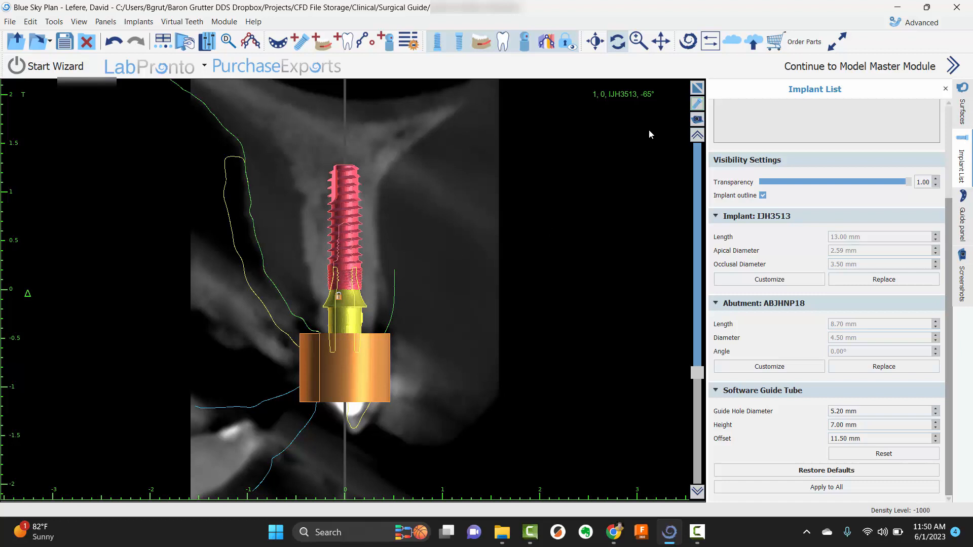
Select the IJHWT4313 implant, examine its guide tube in the cross-section rotated to -90°, and restore the multi-view layout
scroll(862, 175, up, 3)
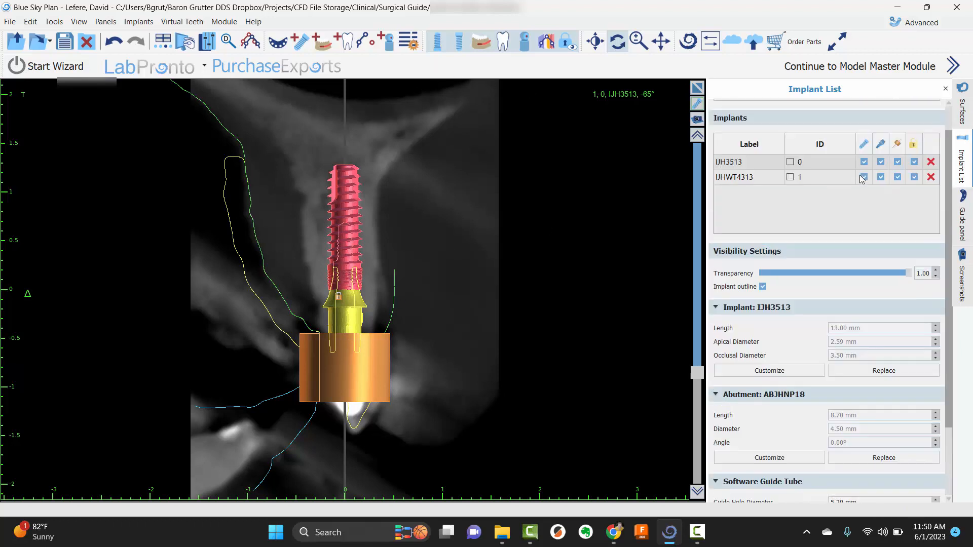
click(751, 208)
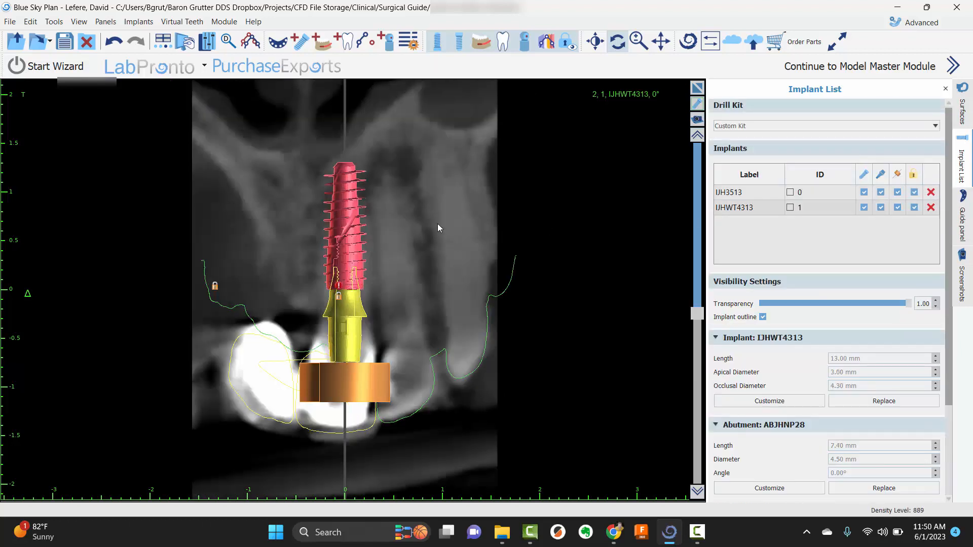
scroll(406, 255, down, 8)
scroll(372, 283, down, 8)
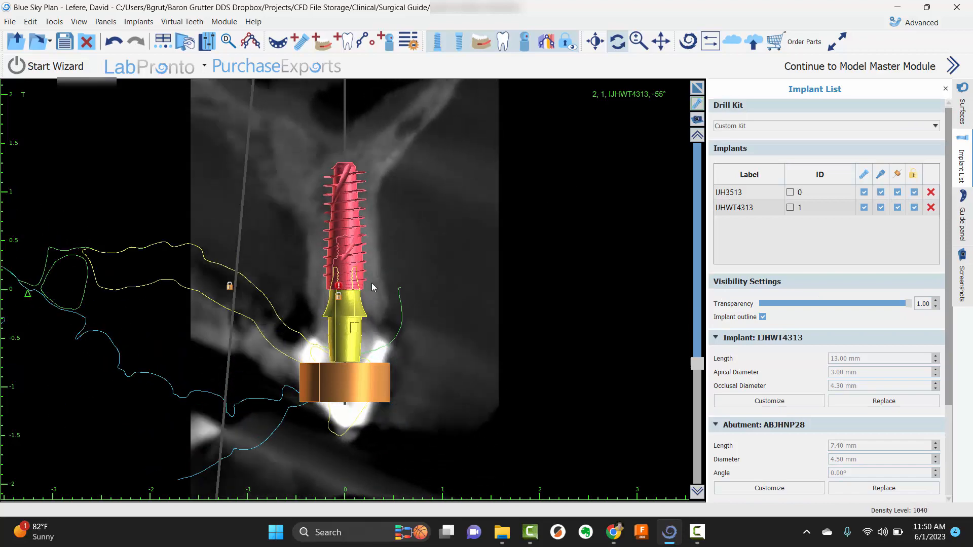
scroll(369, 306, down, 2)
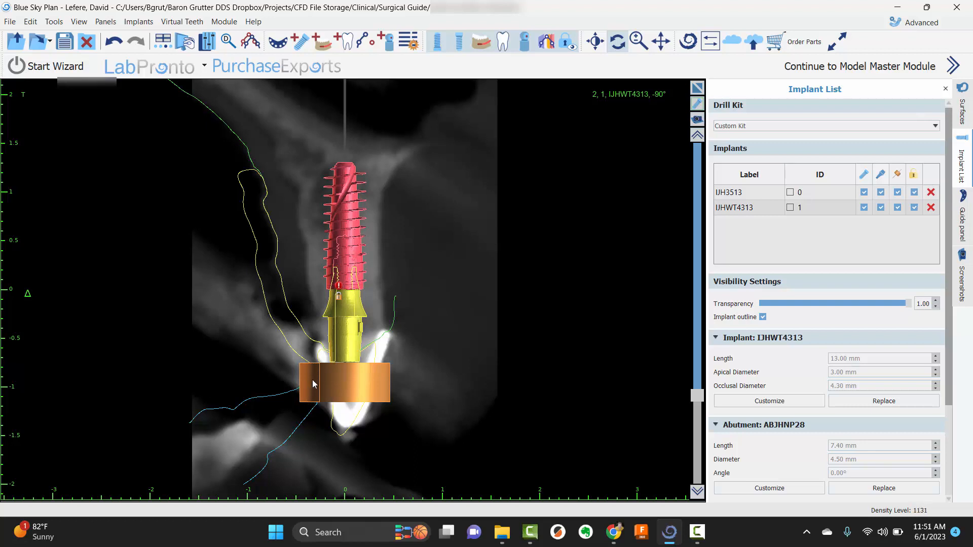
click(697, 88)
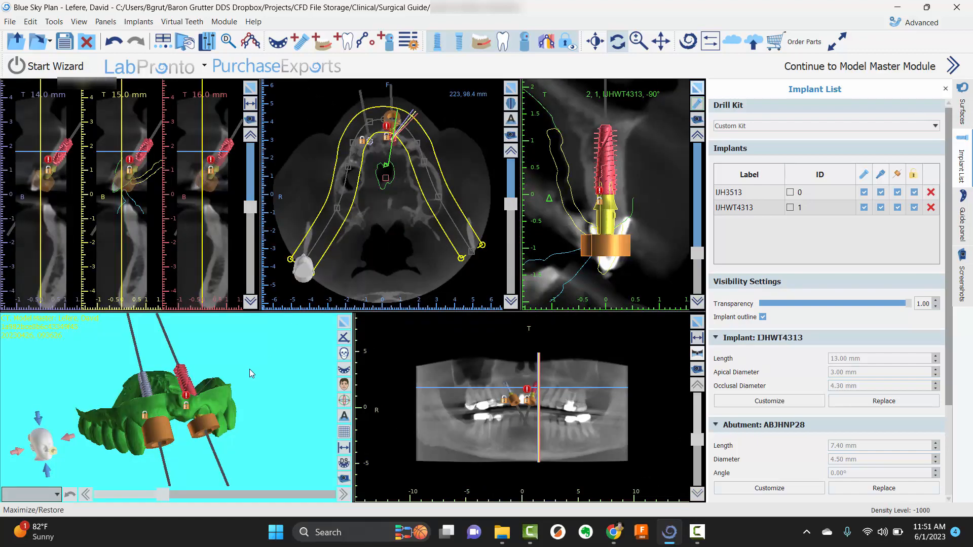
Enlarge the 3D view, display the surgical guide curve in drawing mode, examine its path around the upper jaw, and leave drawing mode
drag(261, 373, 213, 389)
scroll(195, 406, up, 1)
scroll(170, 438, down, 1)
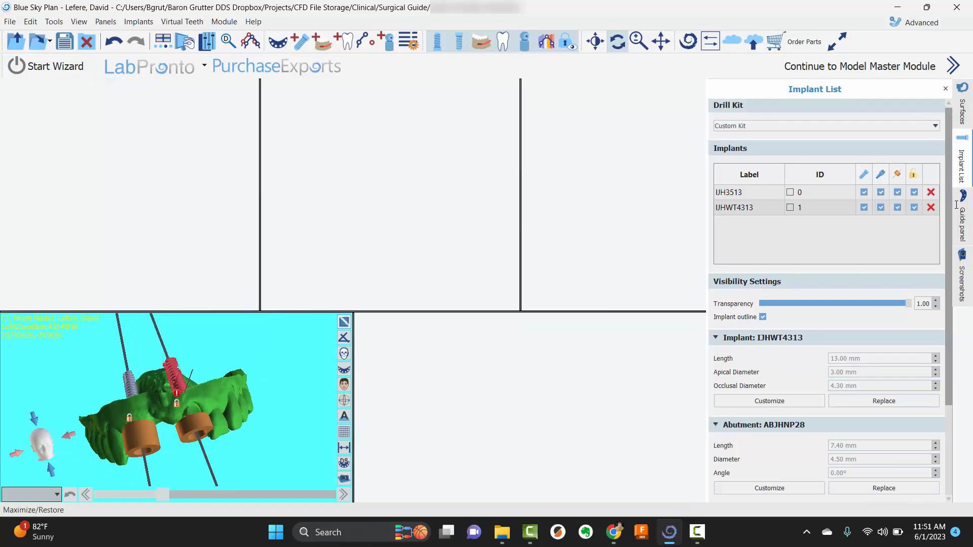
click(344, 322)
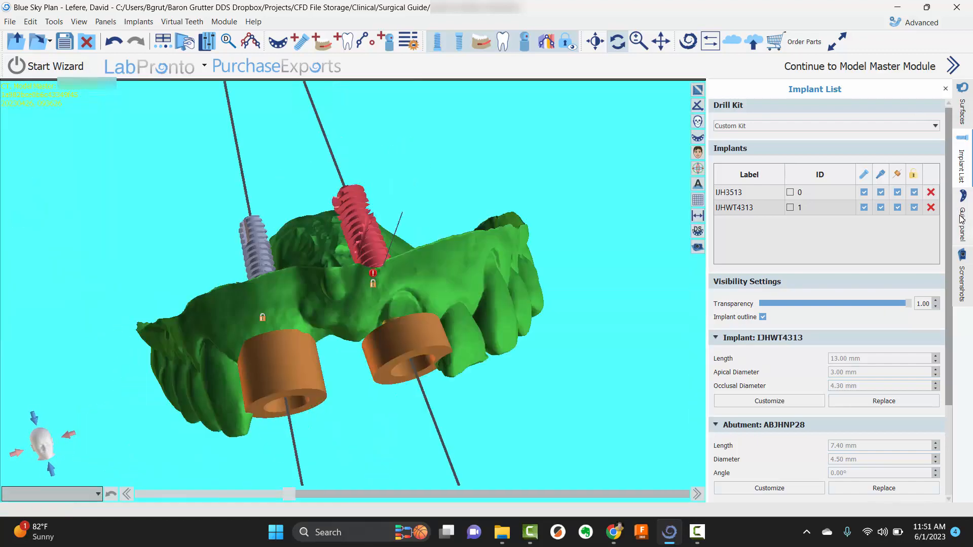
click(962, 223)
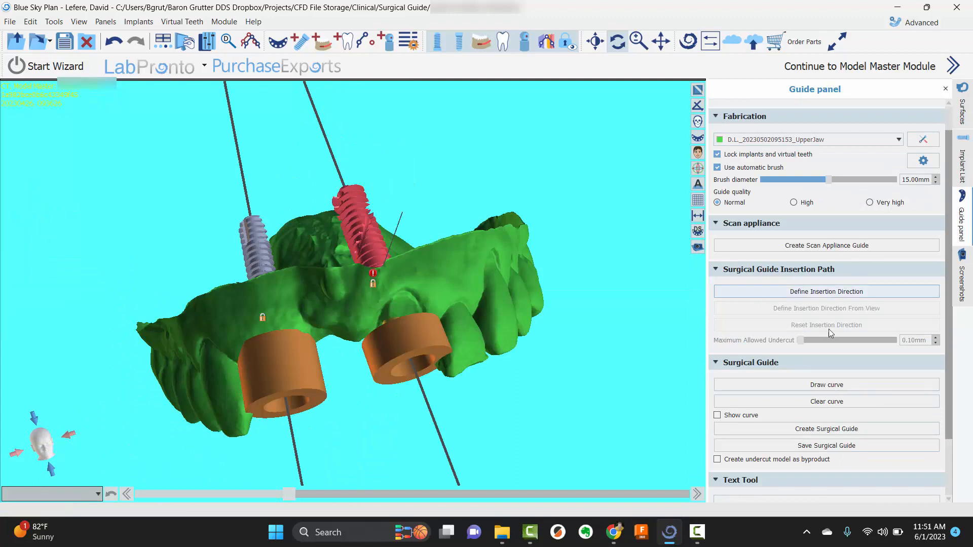
click(827, 386)
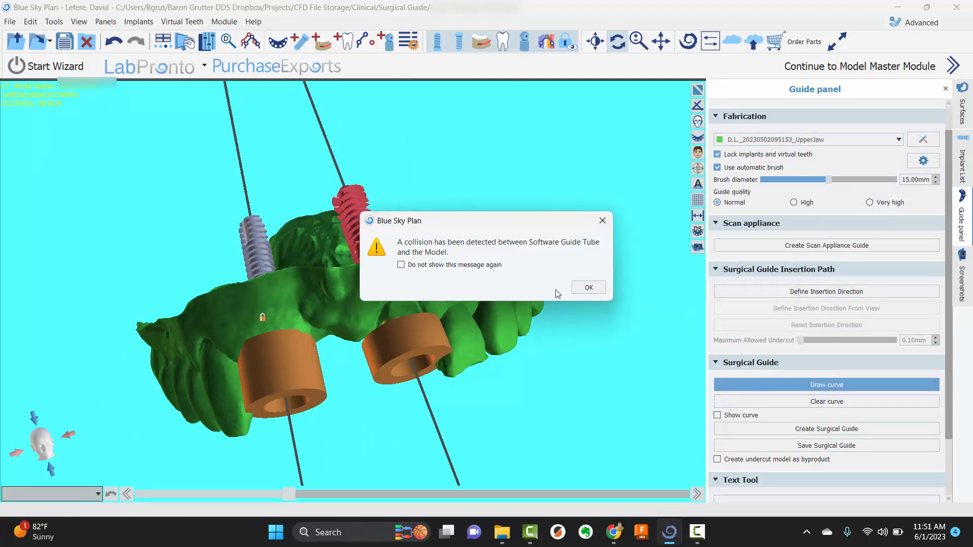
click(585, 289)
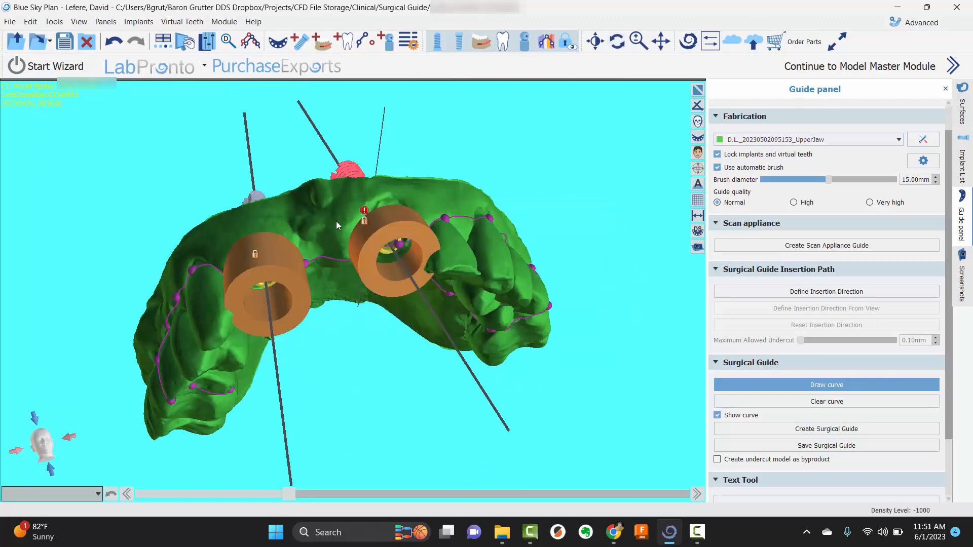
right_drag(369, 324, 259, 186)
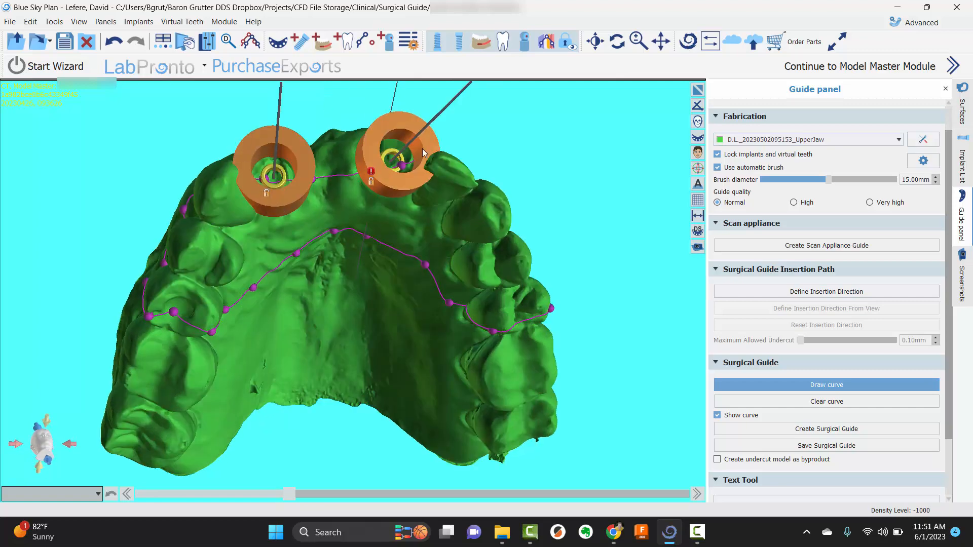
right_drag(423, 153, 299, 234)
right_drag(397, 213, 325, 284)
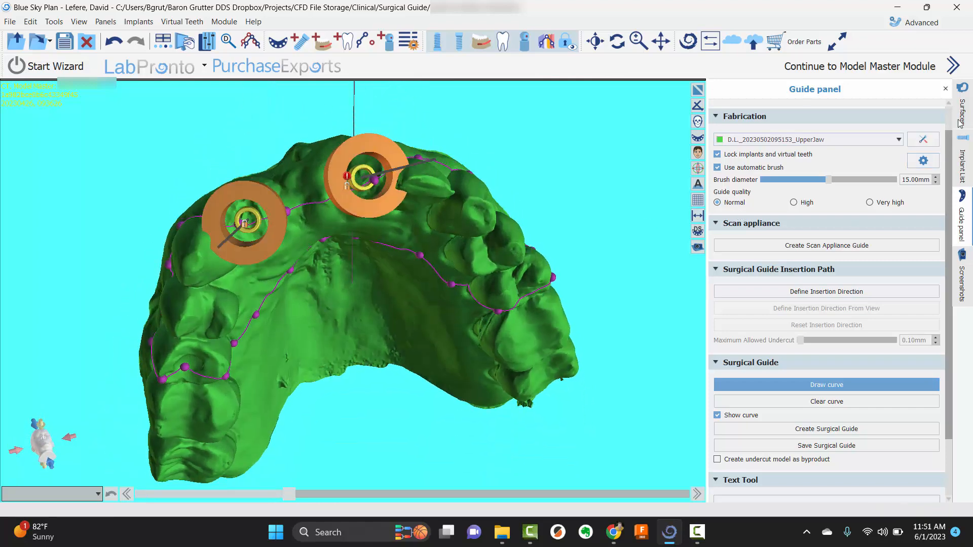
click(860, 386)
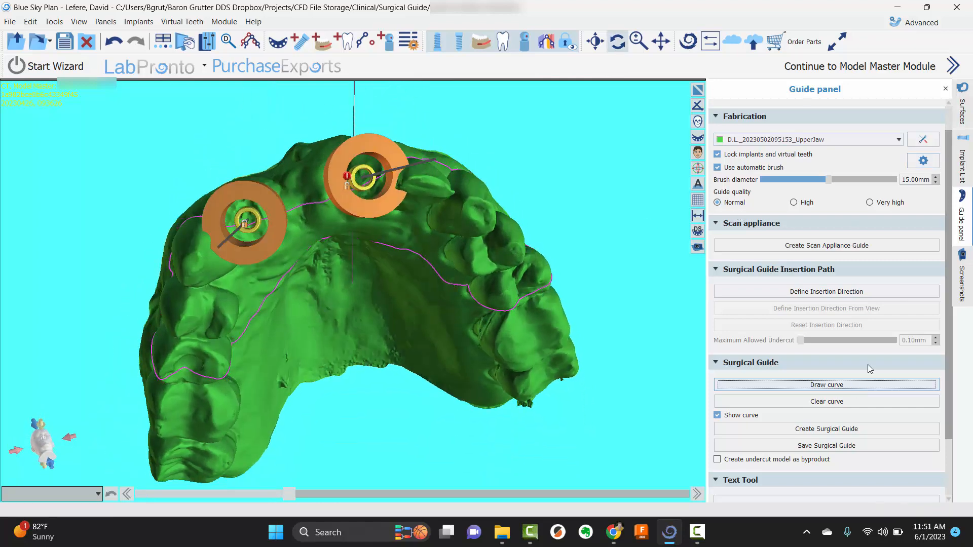
Turn on both the hint and the visibility of the Surgical Guide surface
click(963, 111)
click(880, 182)
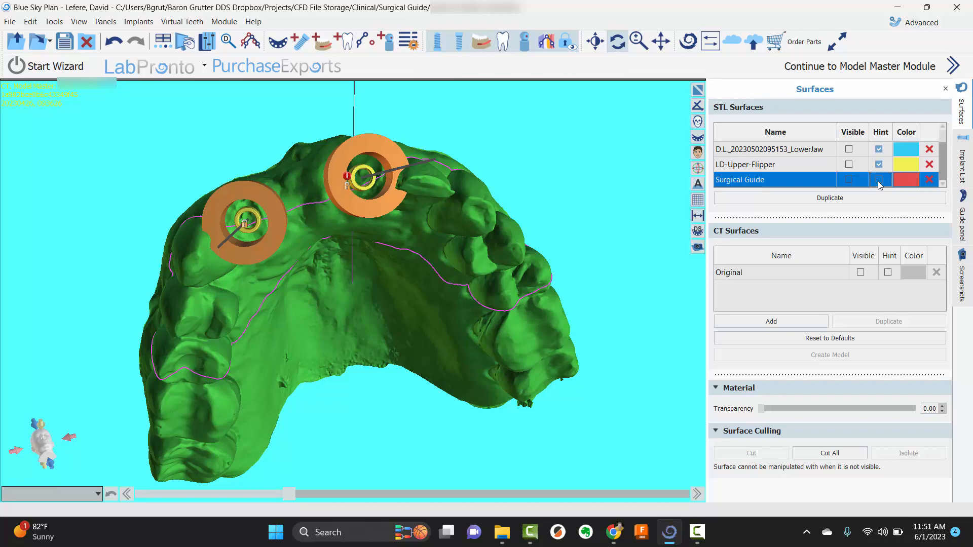
click(553, 202)
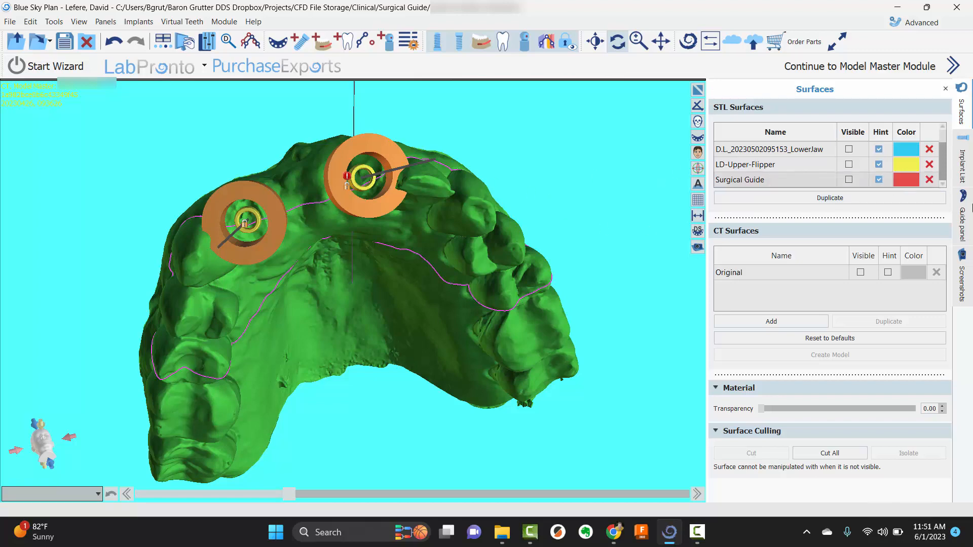
click(849, 180)
drag(528, 136, 487, 218)
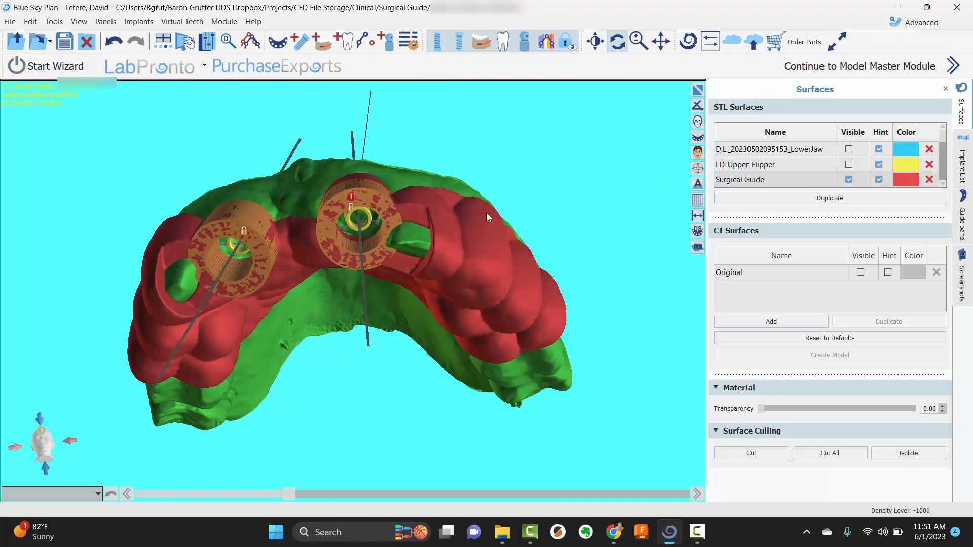
Hide the maxillary implants and examine the surgical guide on the upper jaw model from the biting side and the front
click(440, 45)
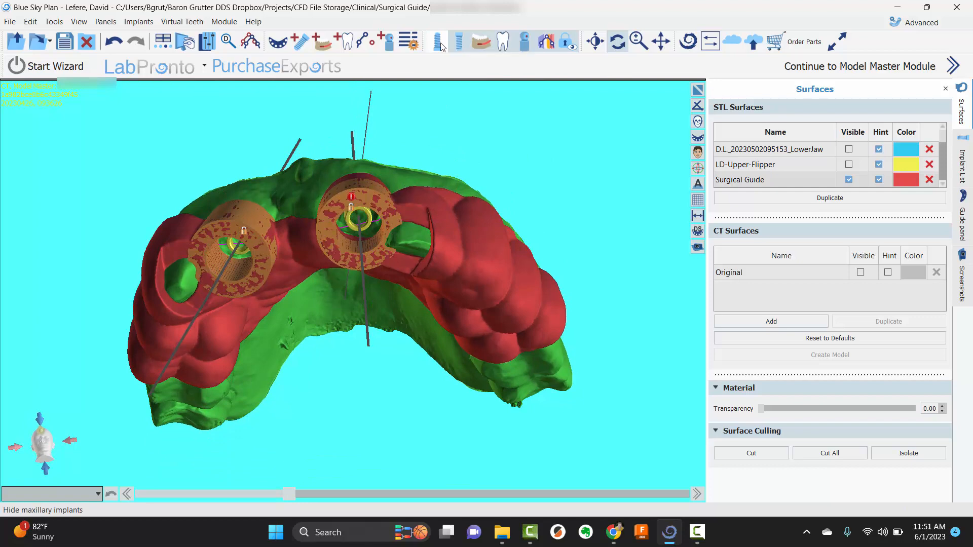
drag(331, 254, 239, 209)
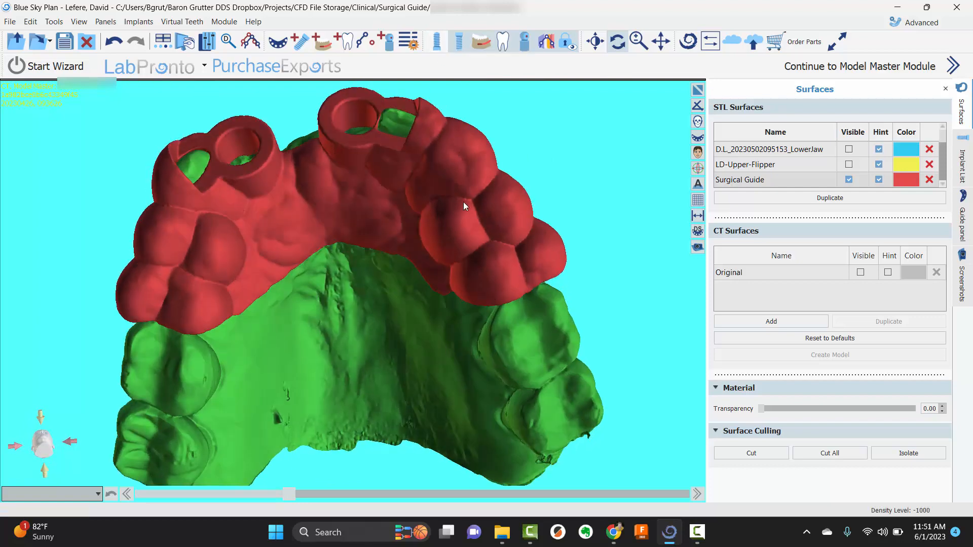
drag(337, 162, 257, 326)
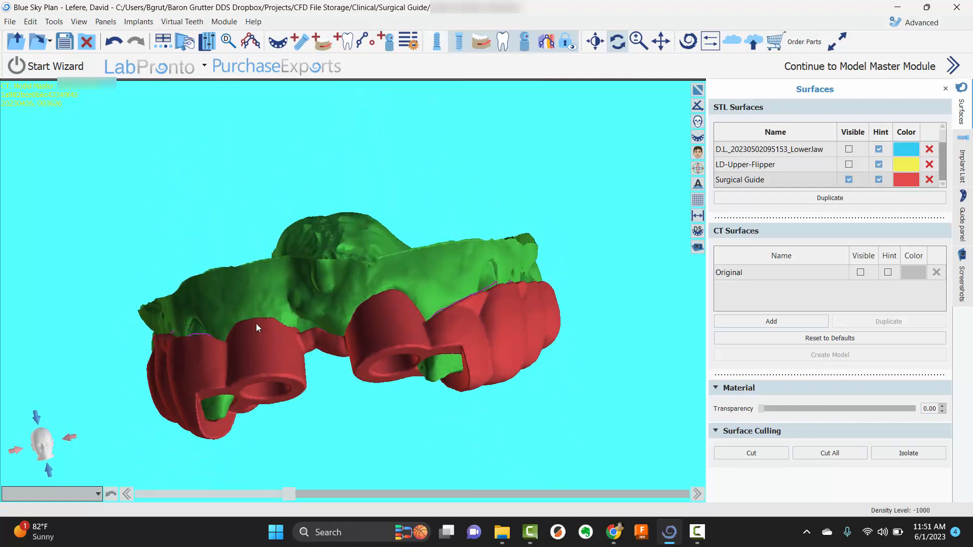
drag(320, 250, 369, 279)
scroll(367, 269, up, 5)
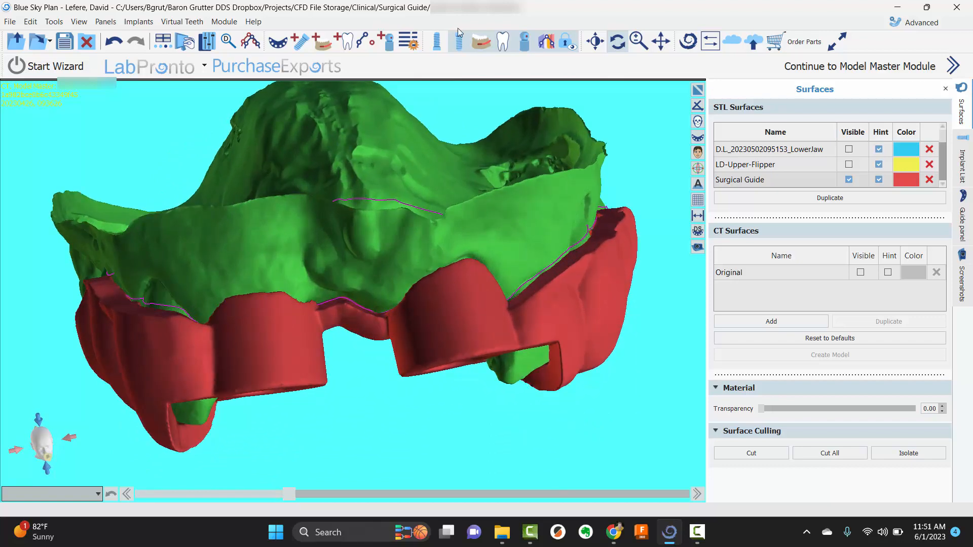
Show the maxillary implants again, view the guide tubes on the jaw model from the palatal side, and open the implant list
click(439, 44)
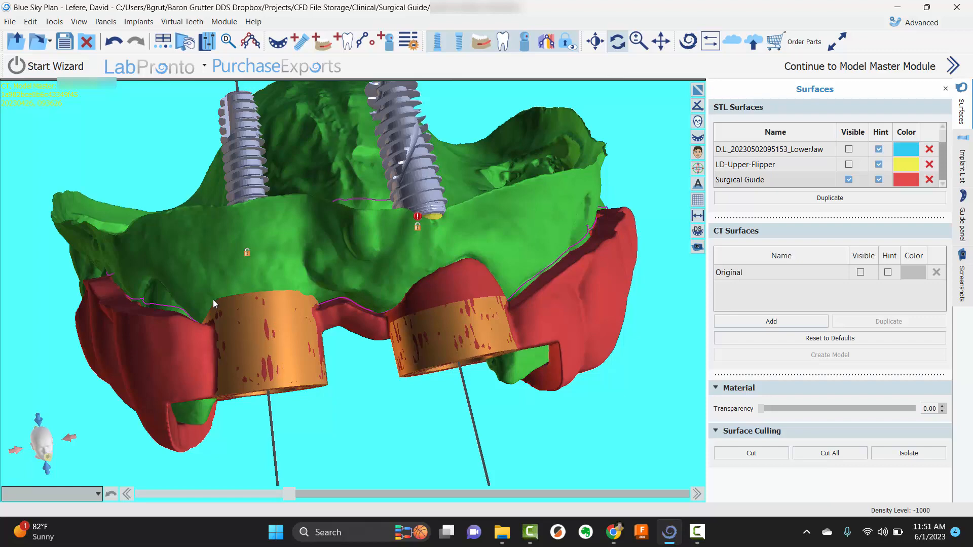
drag(218, 291, 377, 353)
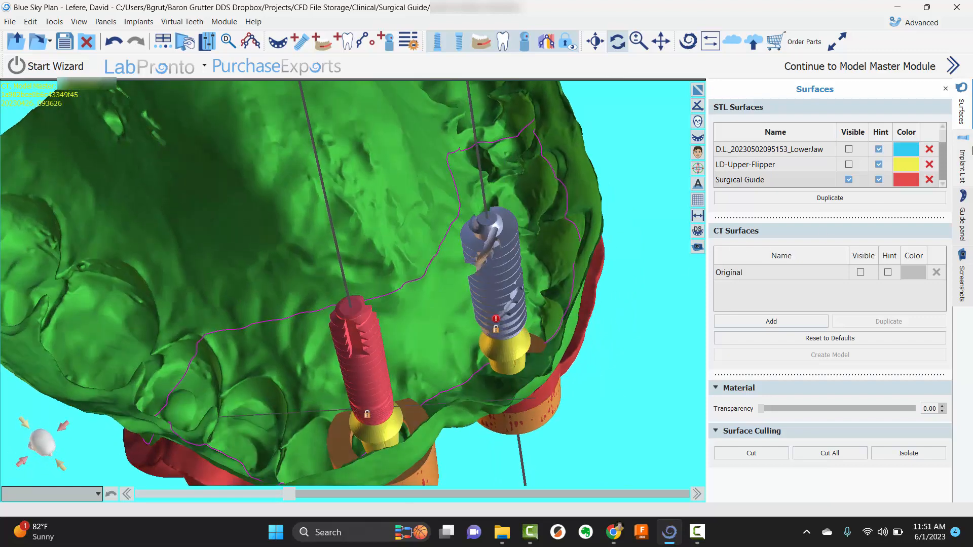
click(962, 166)
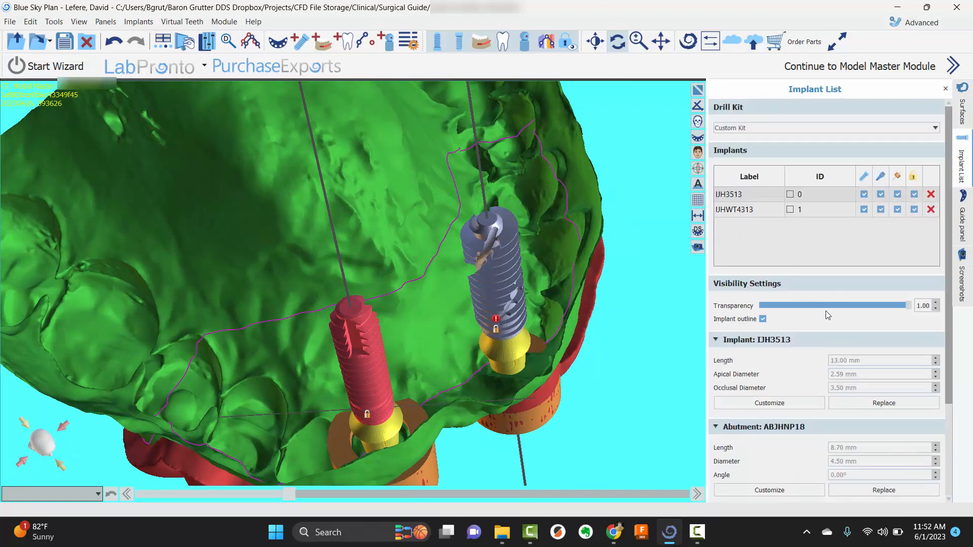
Undo and redo the recent changes while examining both implants and their guide tubes on the upper jaw from several angles
click(117, 45)
drag(418, 285, 458, 359)
click(135, 42)
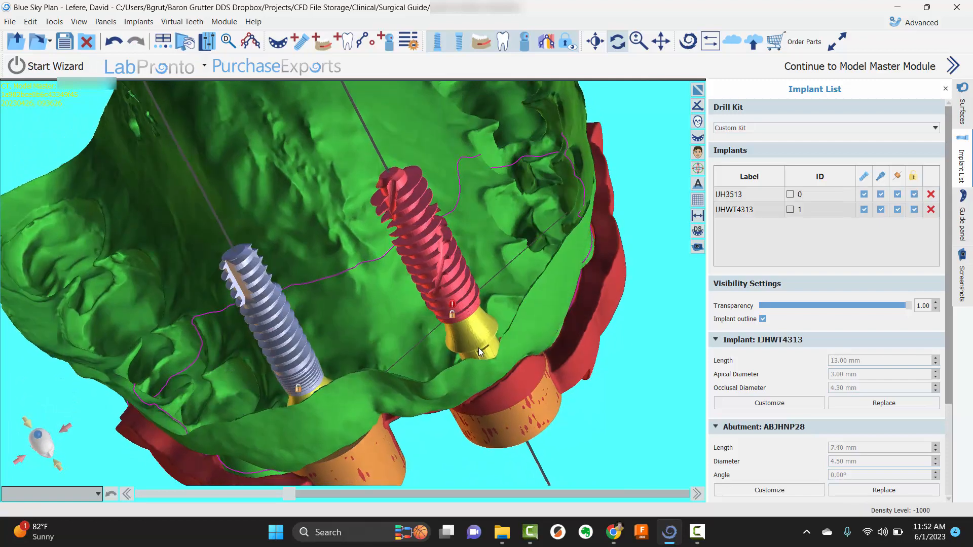
click(114, 45)
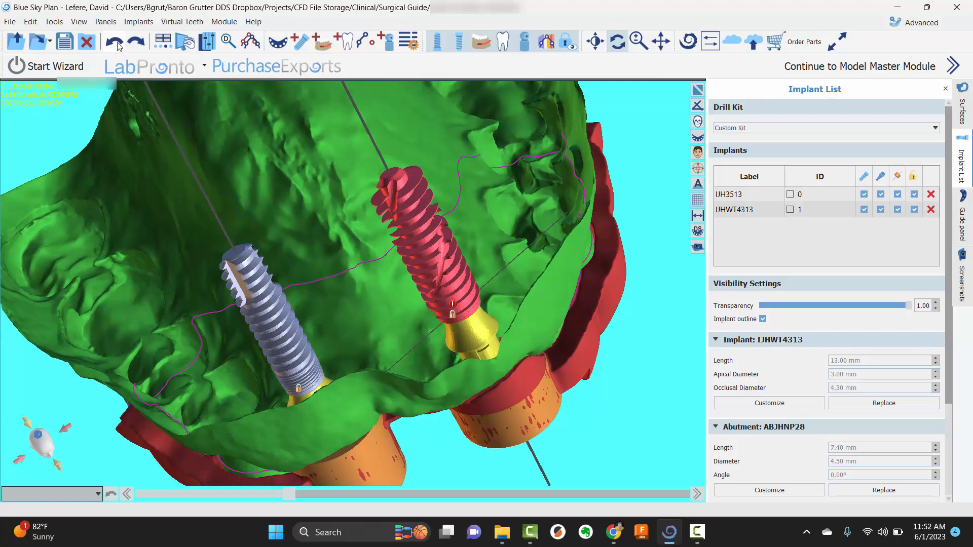
click(114, 41)
click(135, 43)
drag(220, 132, 315, 183)
click(120, 46)
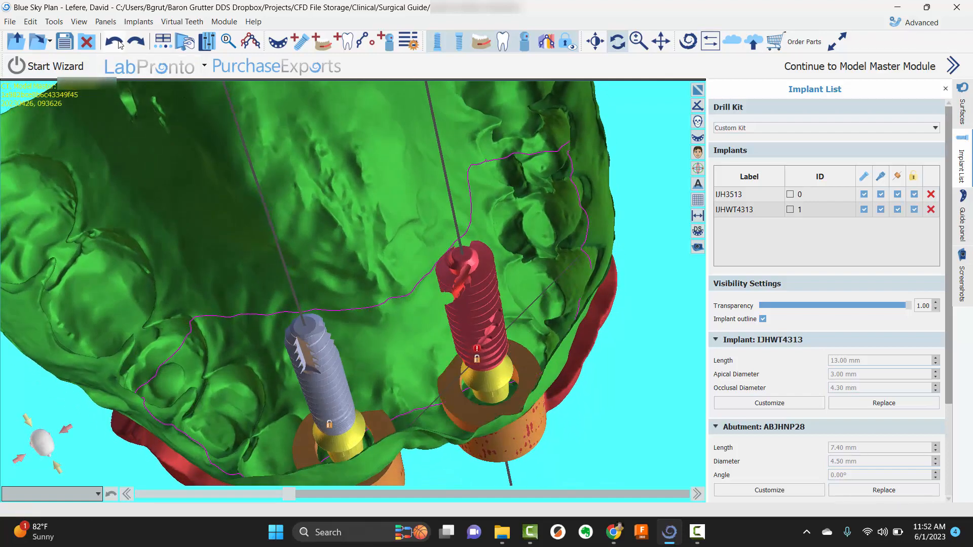
drag(323, 253, 387, 269)
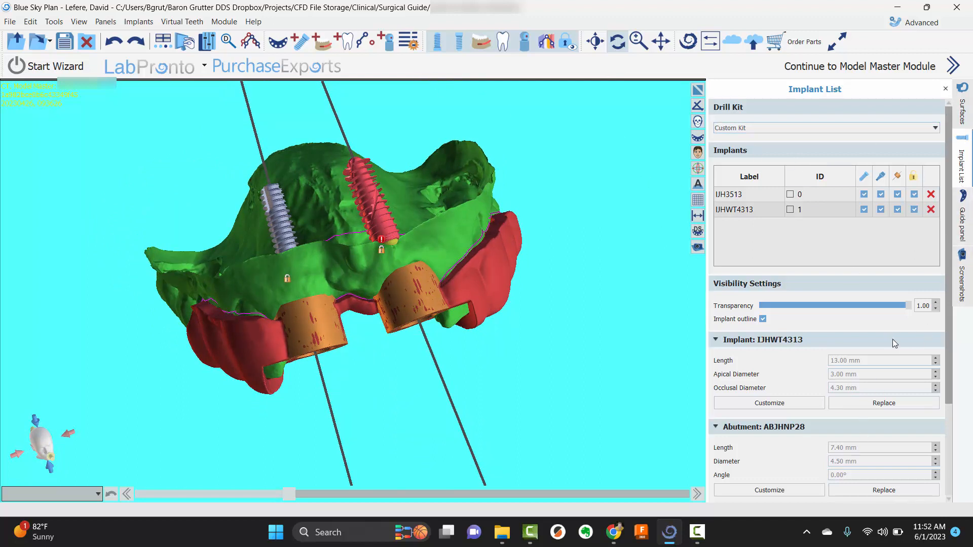
Check the IJHWT4313 implant's software guide tube settings and hide the red Surgical Guide surface
scroll(895, 341, down, 3)
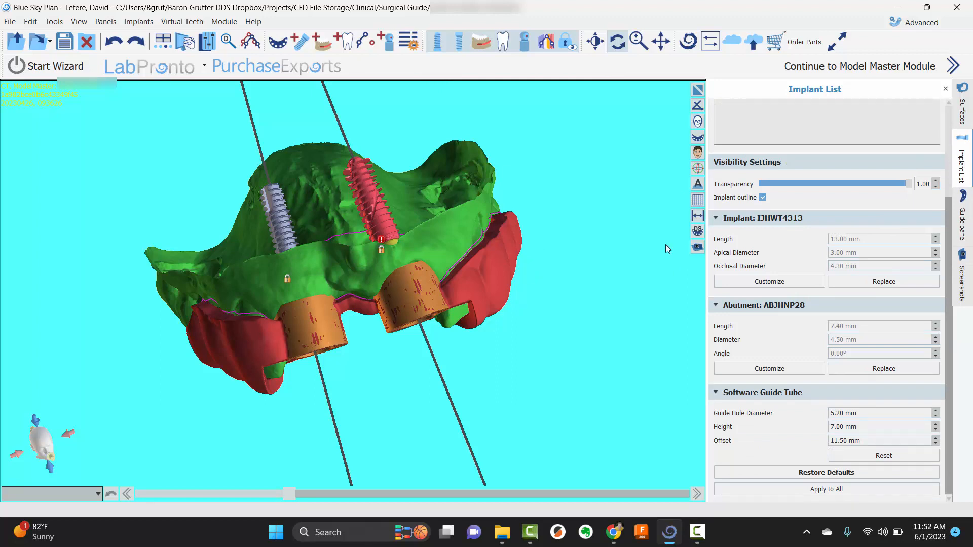
scroll(922, 164, up, 3)
click(961, 109)
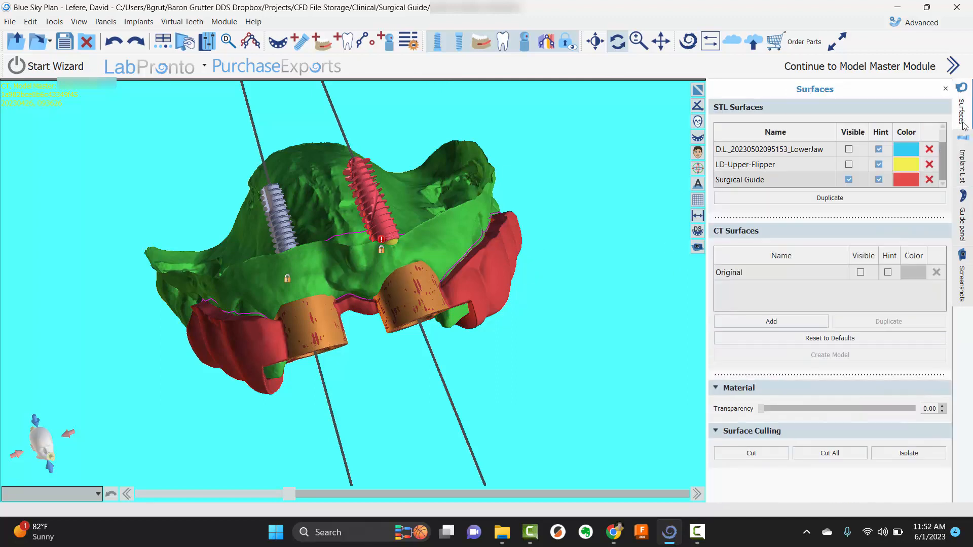
click(849, 179)
Set the IJHWT4313 software guide tube's height to 4 mm and try to apply the tube settings to all guide tubes
click(961, 167)
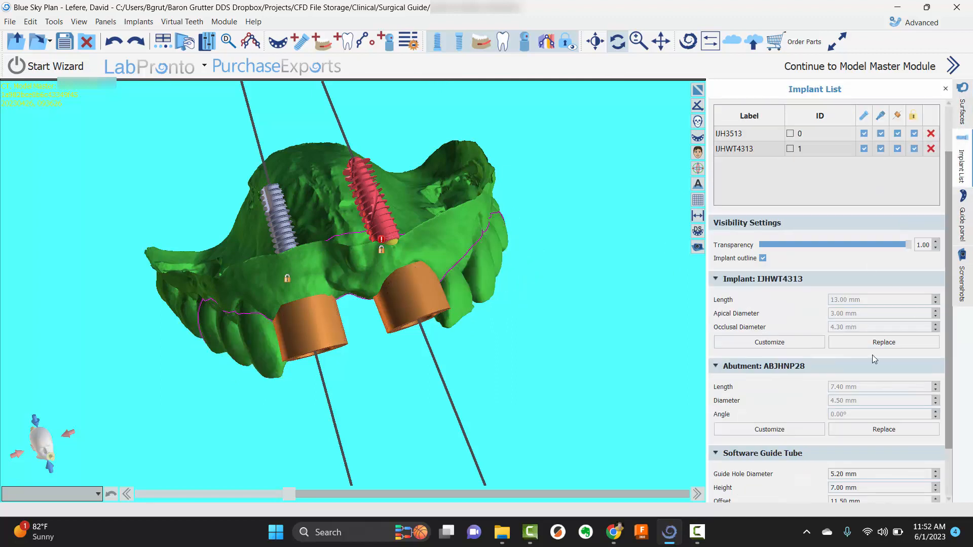
scroll(875, 359, down, 2)
double_click(831, 426)
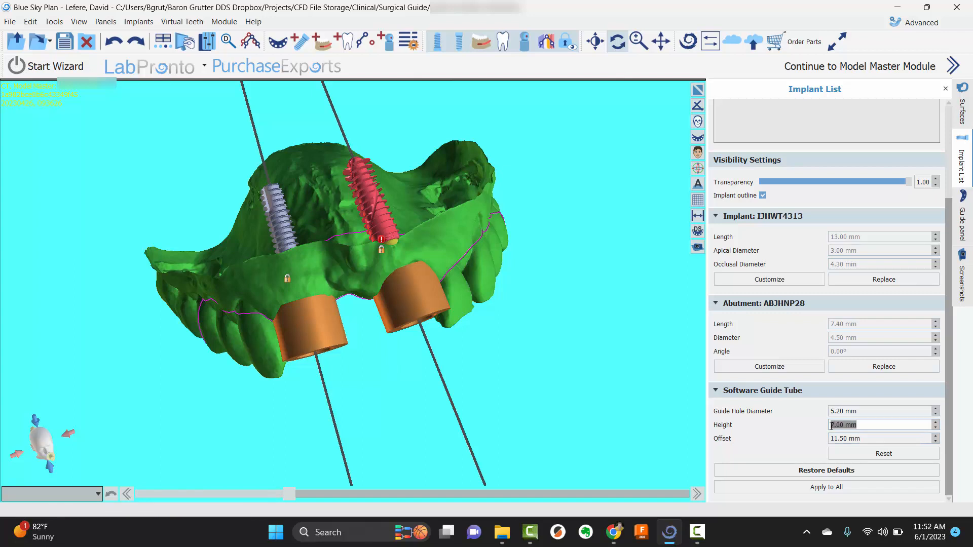
text(4)
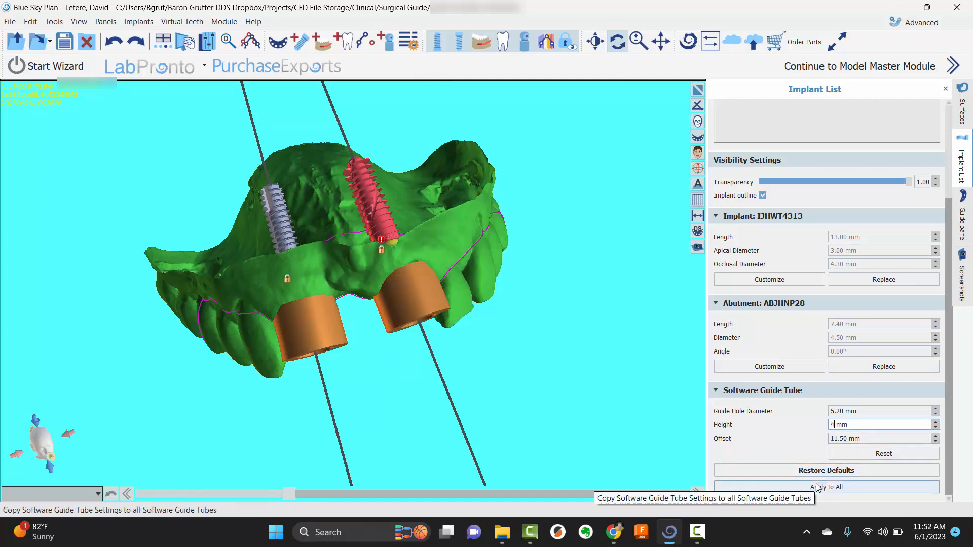
click(817, 488)
Create a new surgical guide on the upper jaw model from the existing guide curve
drag(528, 220, 339, 325)
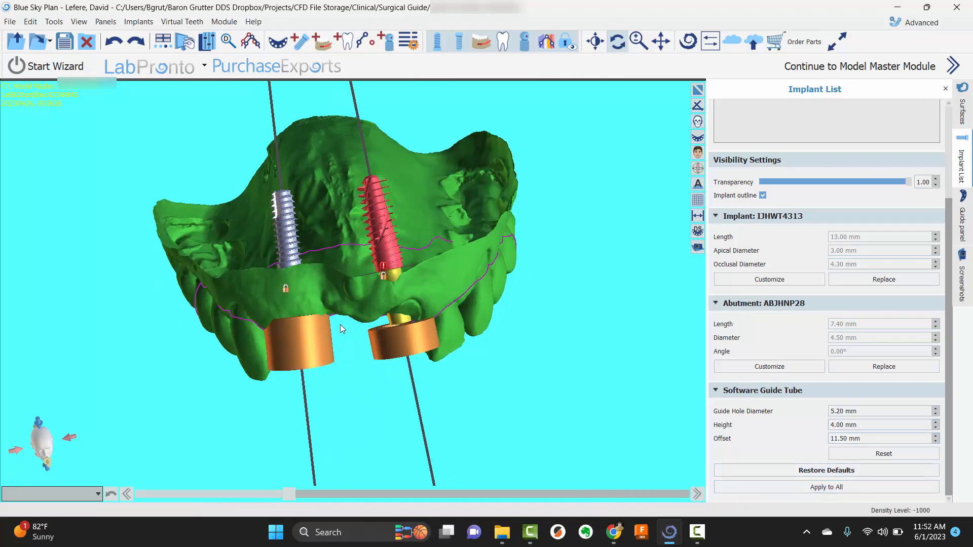
click(961, 223)
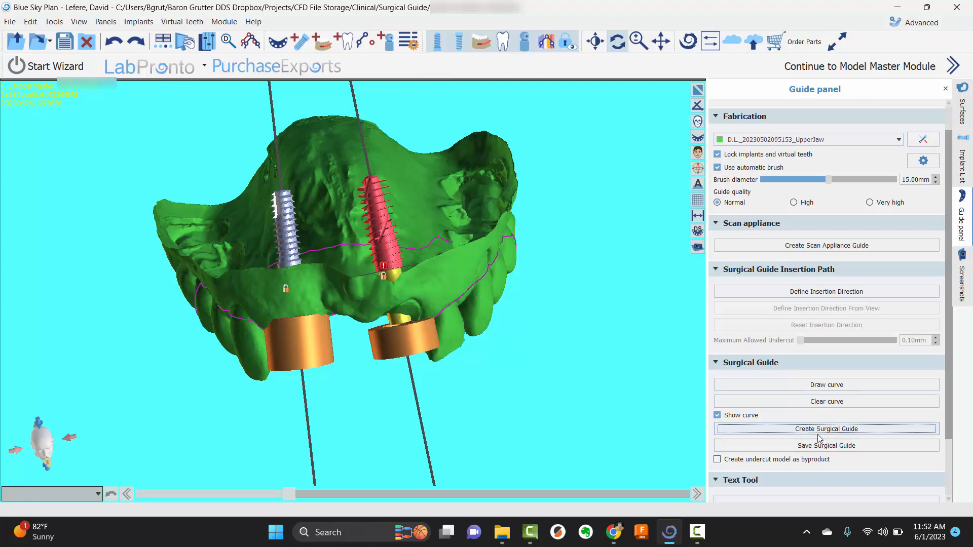
click(749, 430)
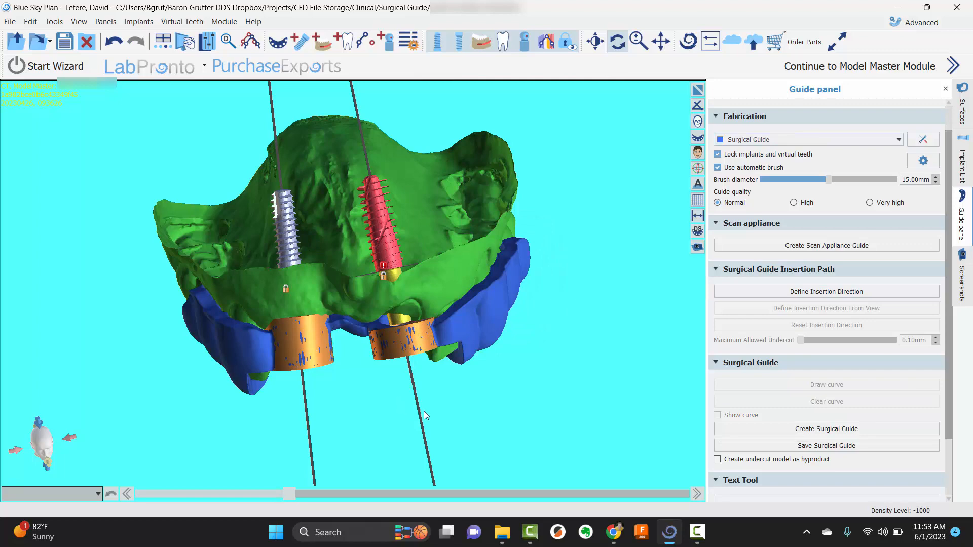
Hide the maxillary implants and examine the new blue surgical guide on the upper jaw from the side, the front and above
drag(409, 384, 369, 102)
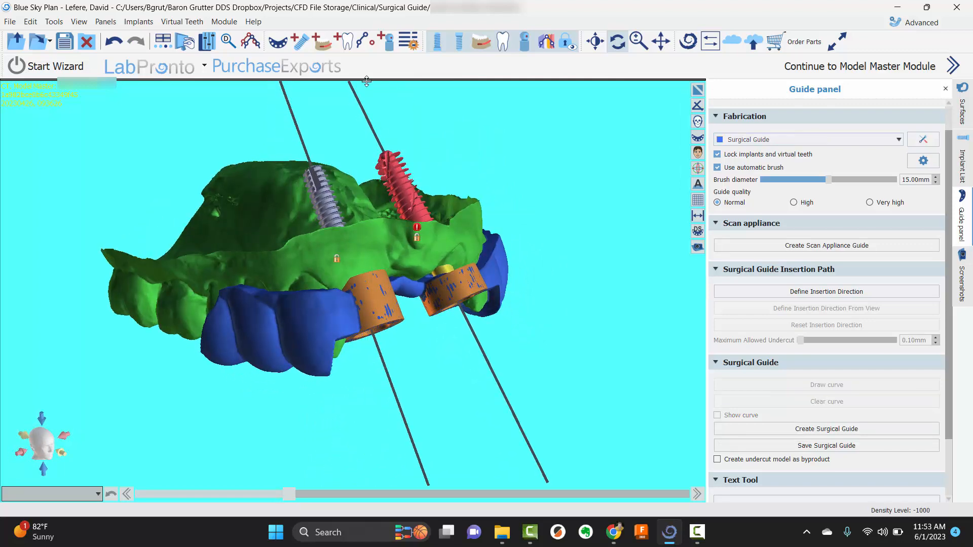
click(437, 41)
scroll(517, 231, up, 5)
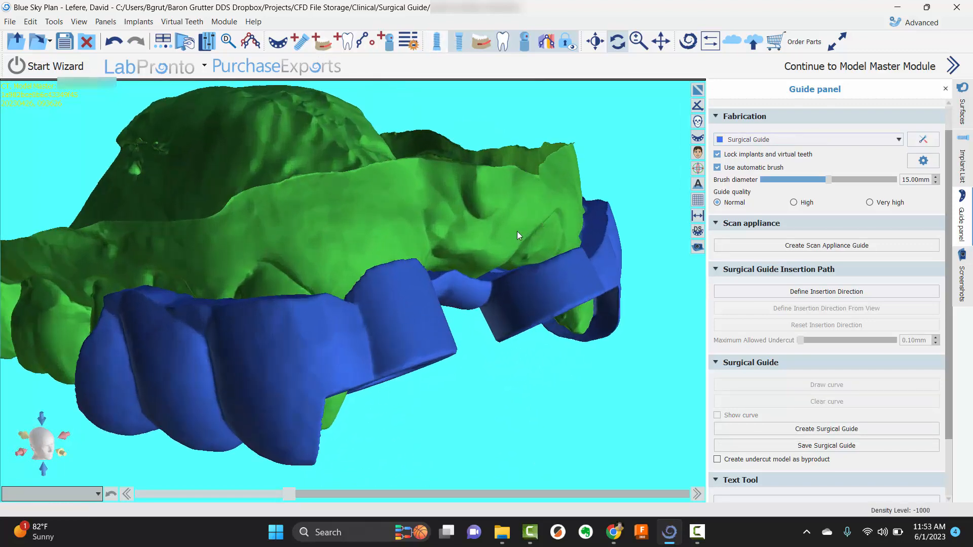
drag(530, 224, 550, 328)
drag(539, 281, 564, 311)
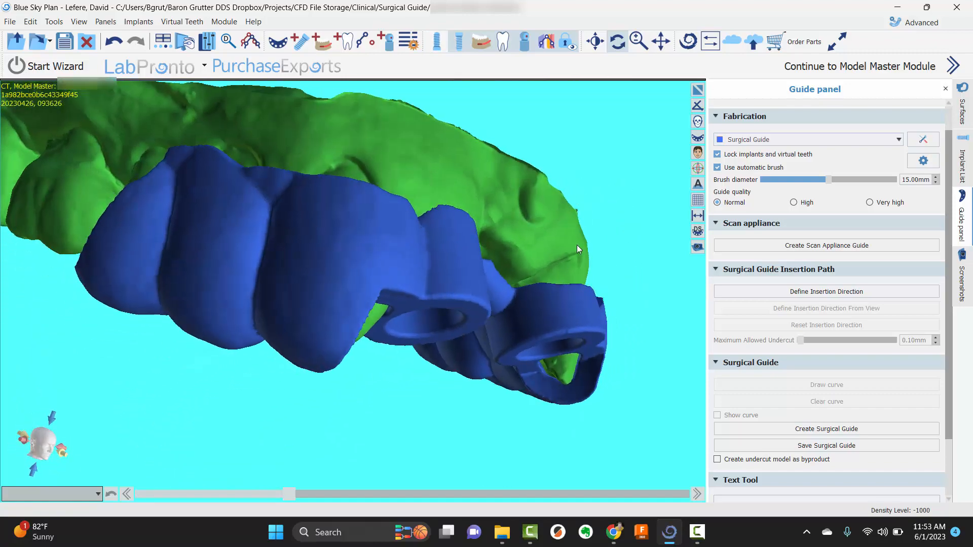
drag(578, 248, 385, 244)
scroll(844, 234, down, 1)
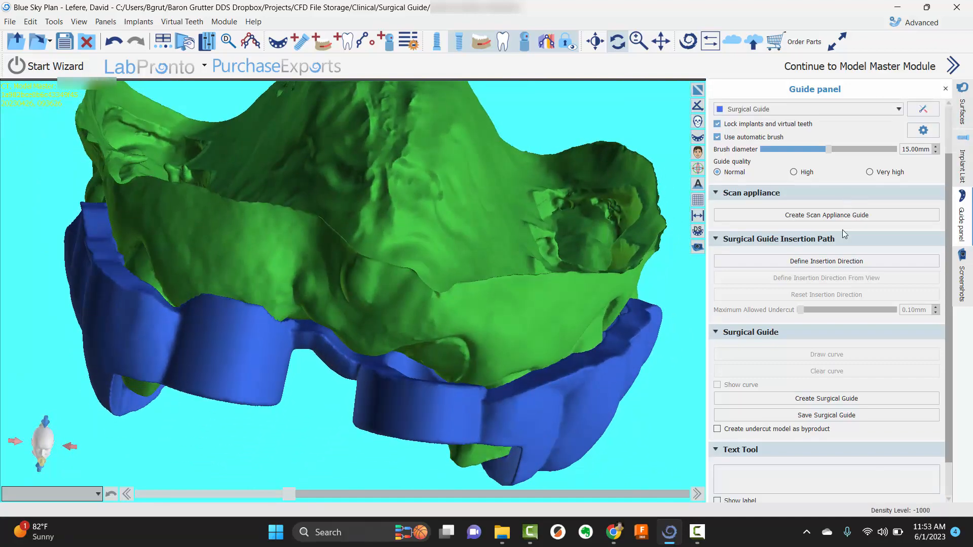
scroll(844, 233, down, 1)
scroll(844, 233, up, 3)
drag(498, 188, 473, 166)
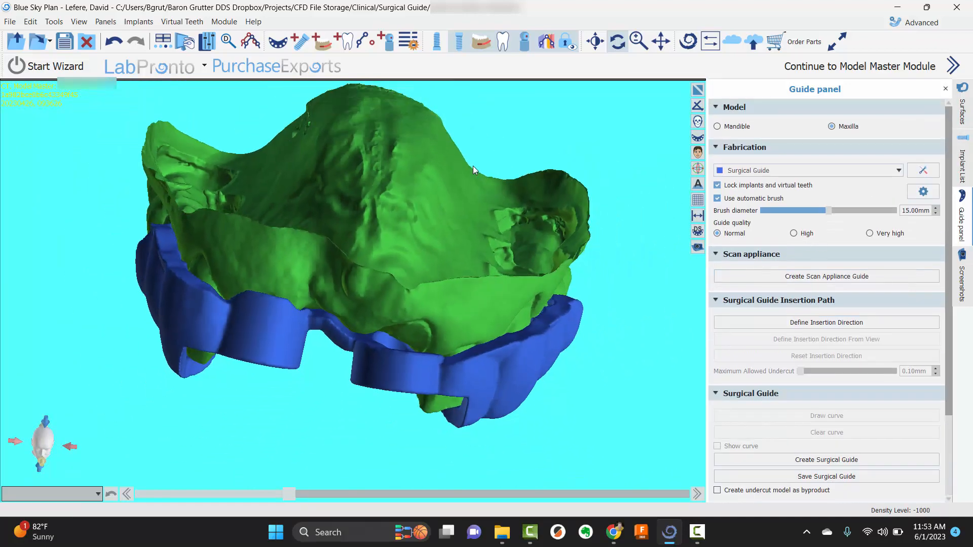
drag(432, 128, 209, 375)
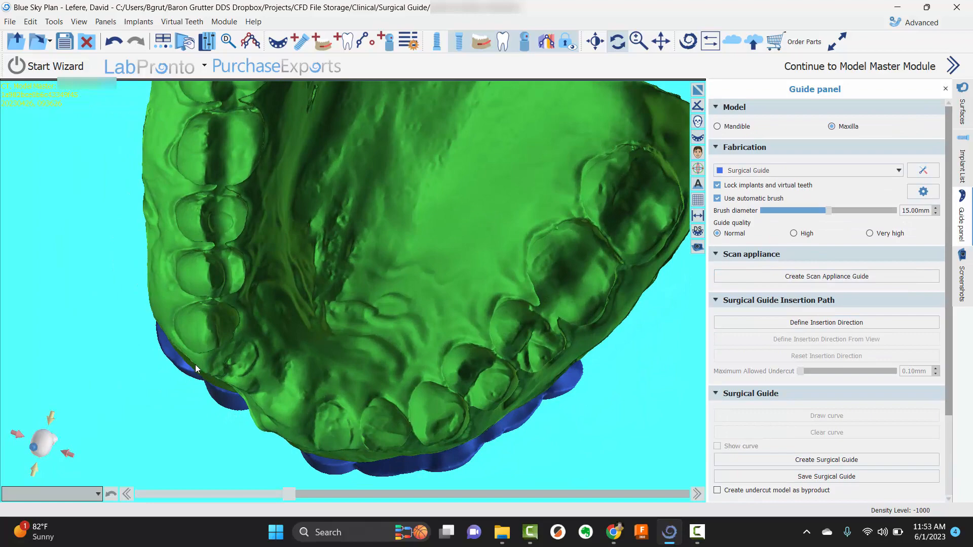
drag(195, 437, 263, 332)
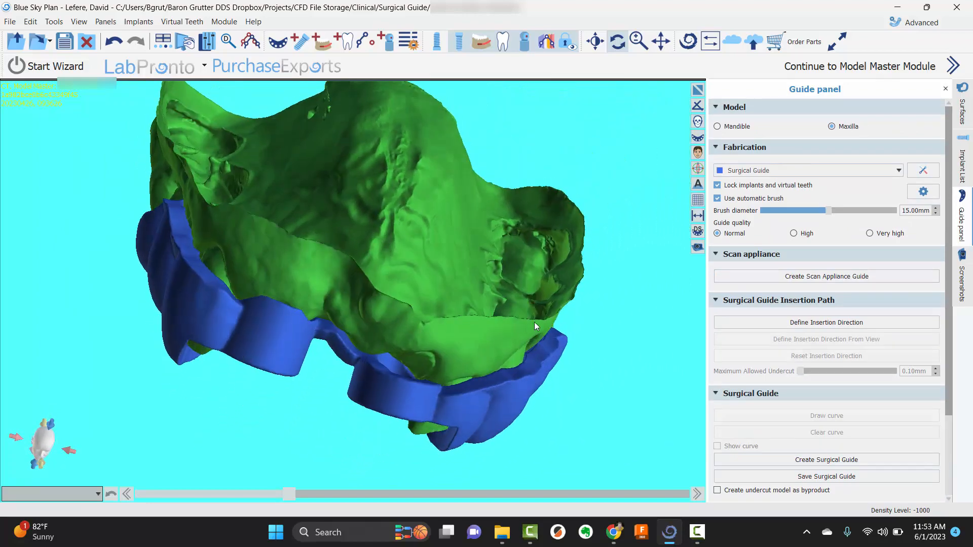
drag(532, 317, 554, 332)
drag(667, 347, 597, 358)
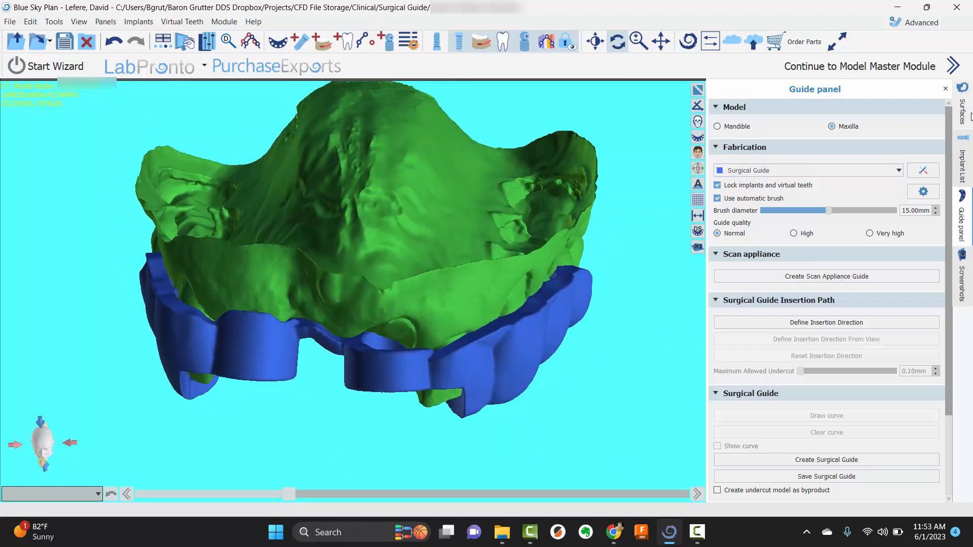
Show the implants again in the multi-view layout and select the IJHWT4313 implant in the panoramic view
click(962, 160)
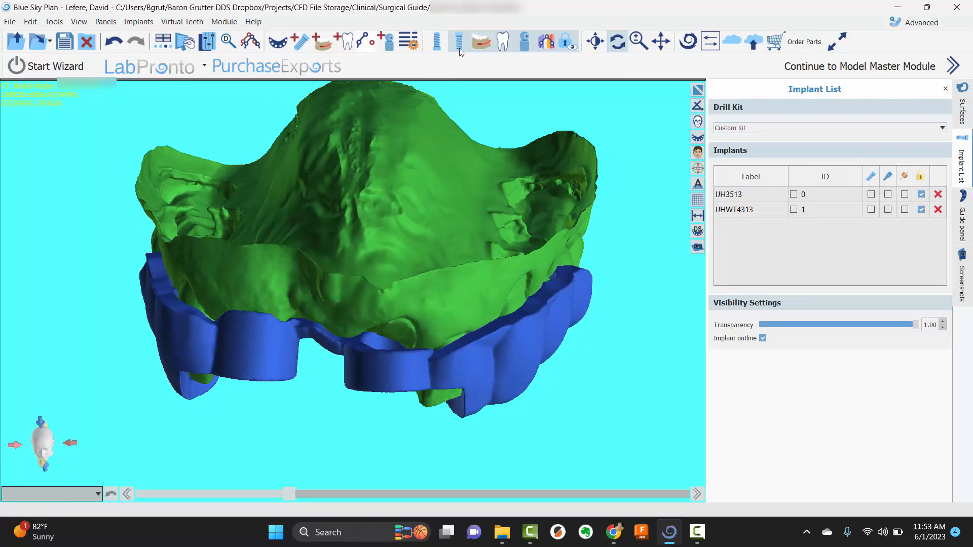
click(697, 89)
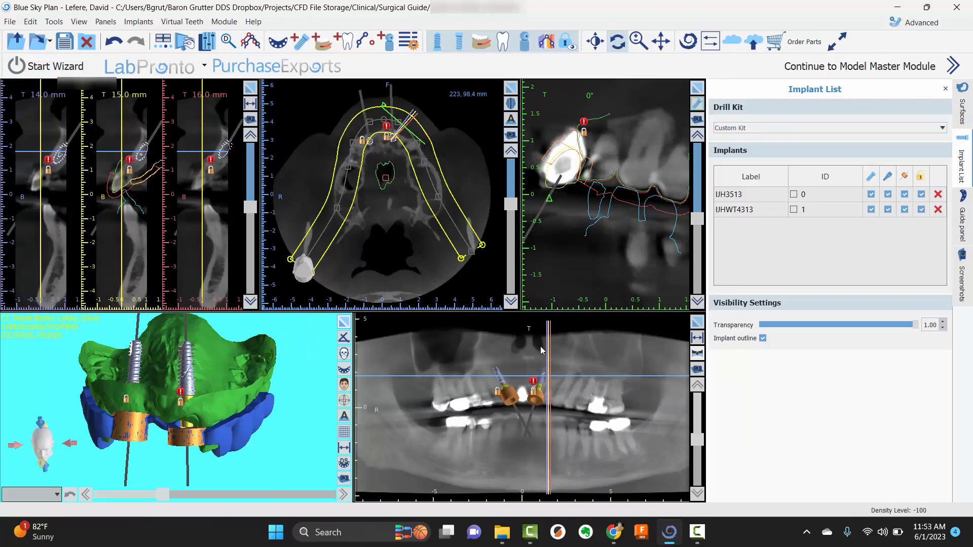
click(543, 380)
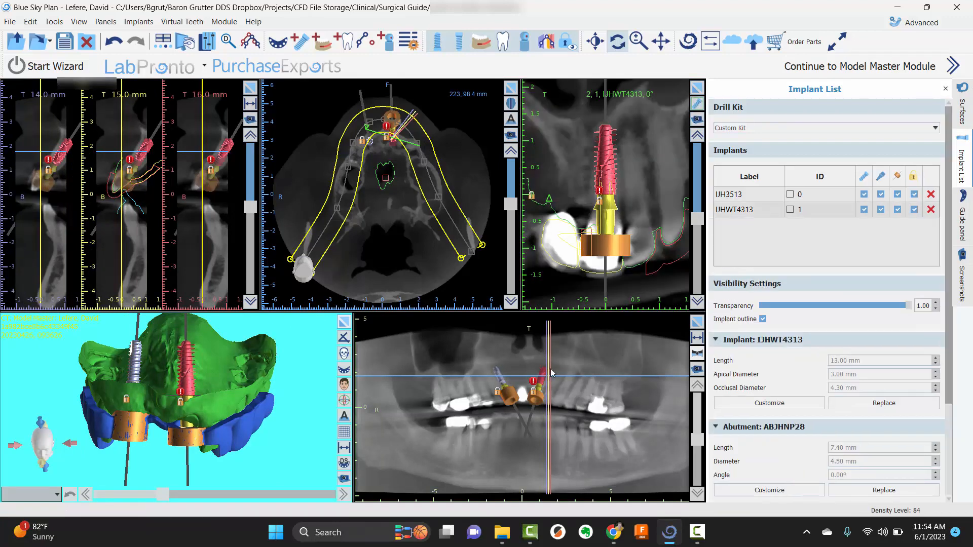
Enlarge the IJHWT4313 implant's cross-section, rotate it to -5° and examine its guide tube up close
click(697, 89)
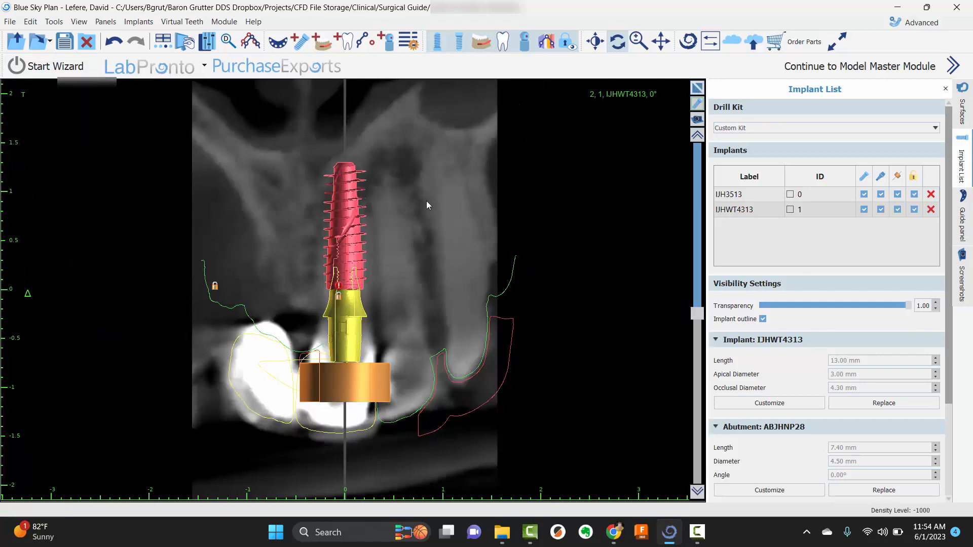
scroll(375, 385, down, 1)
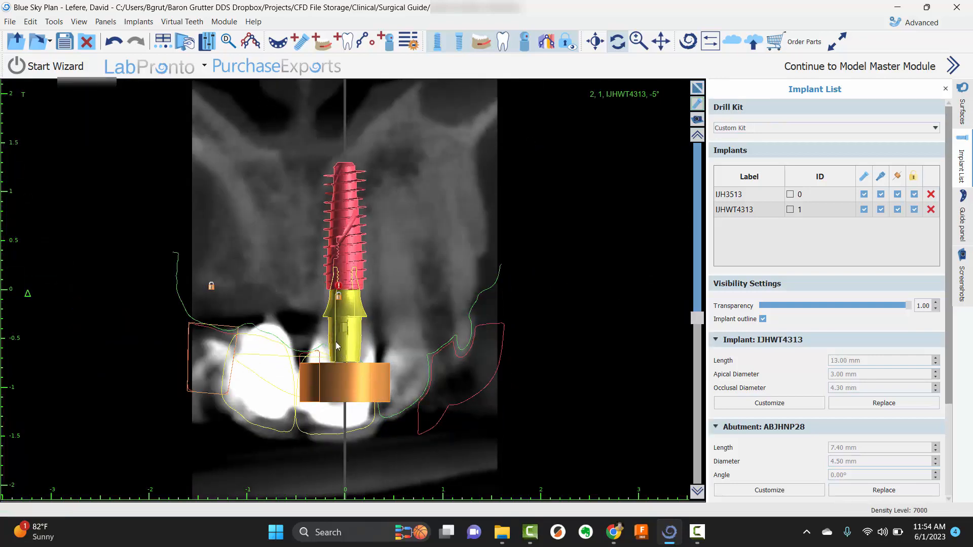
right_drag(336, 345, 347, 202)
middle_drag(399, 350, 438, 122)
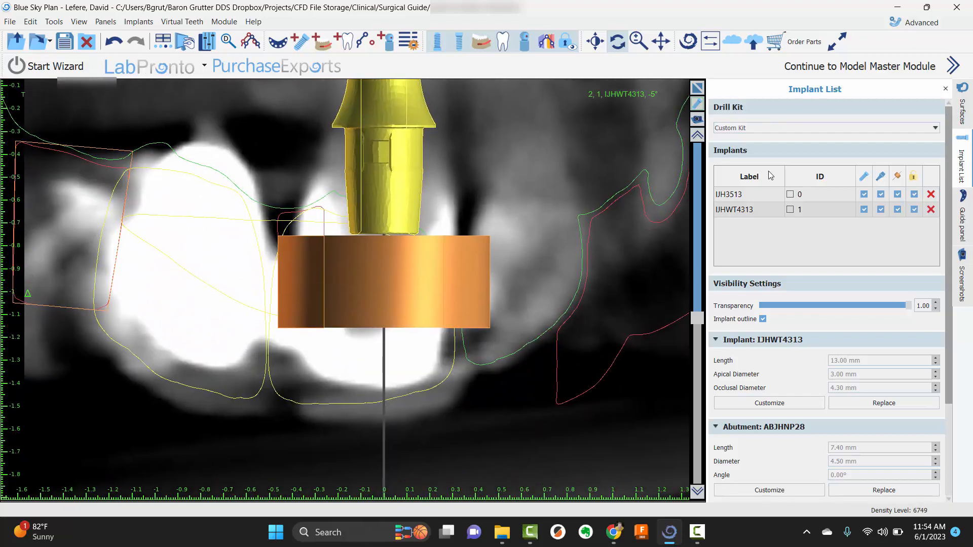
Turn off the hint outlines of the red Surgical Guide and the LD-Upper-Flipper surfaces
click(963, 111)
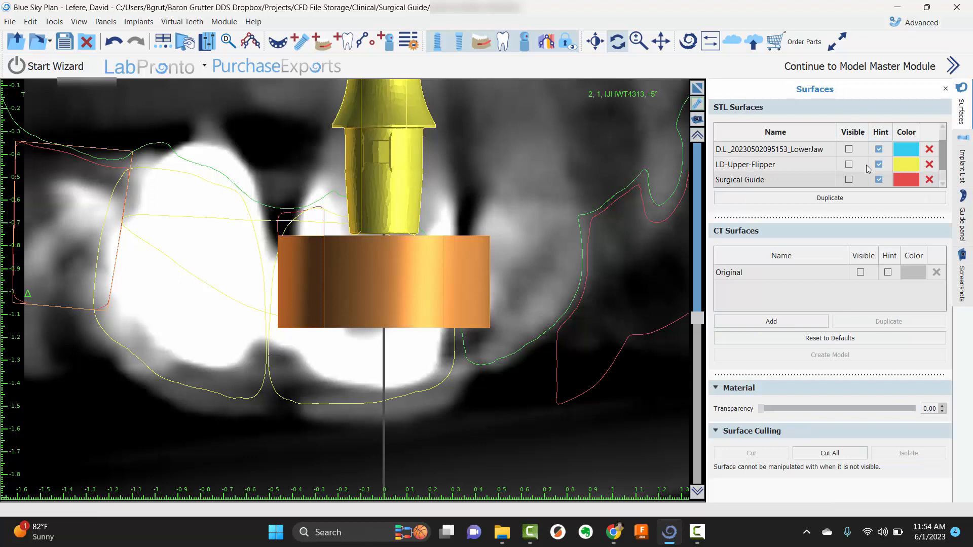
click(880, 180)
scroll(880, 184, down, 1)
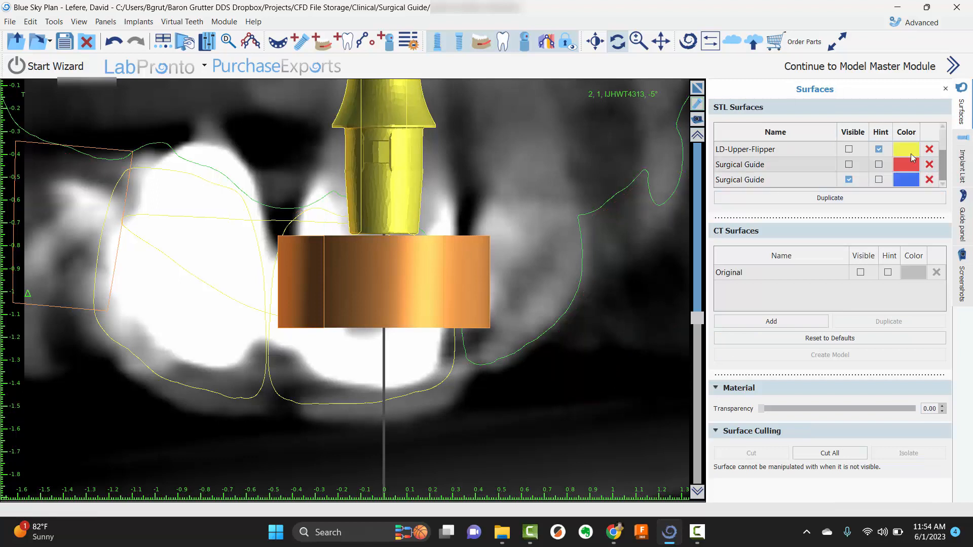
click(881, 150)
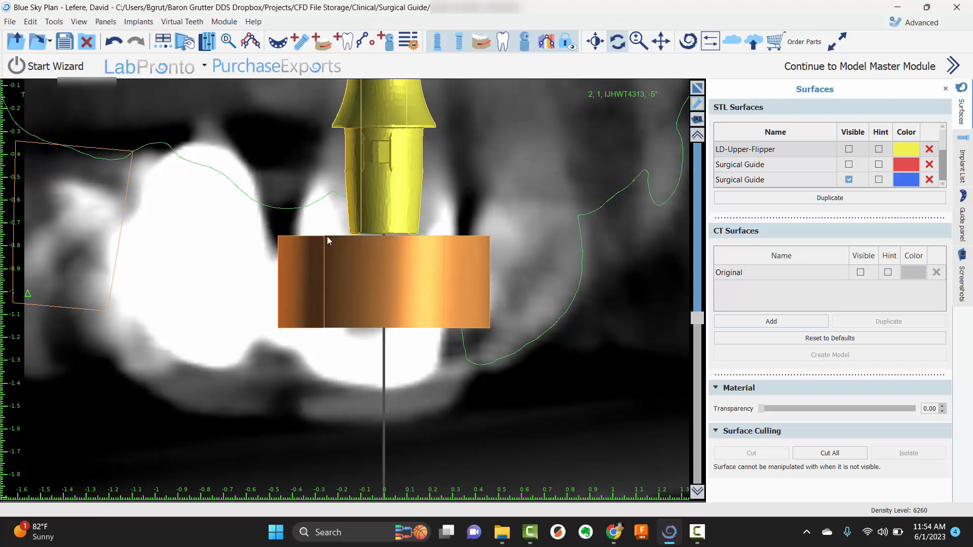
Rotate the IJHWT4313 cross-section through angles between -35° and 40° to examine the guide tube's clearance to the jaw outline
scroll(434, 249, down, 5)
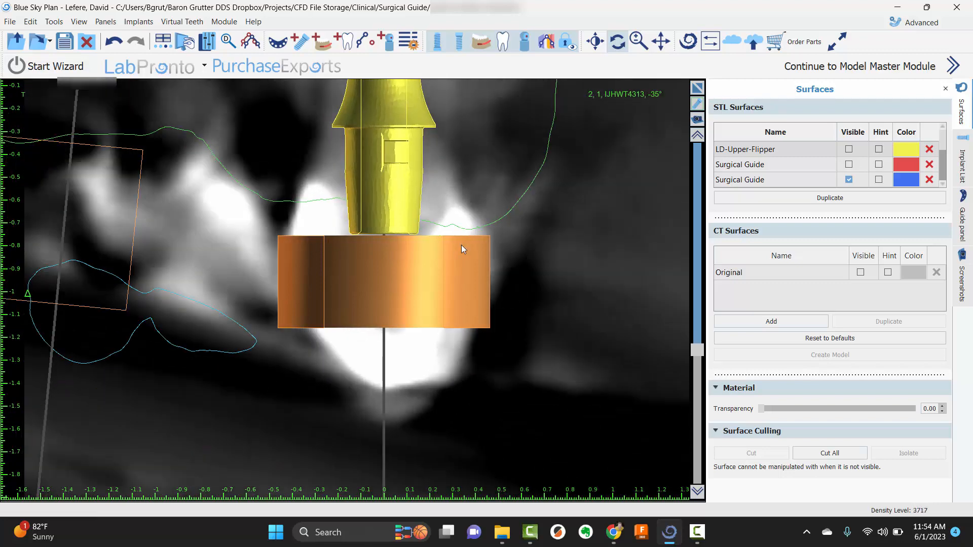
scroll(461, 245, up, 5)
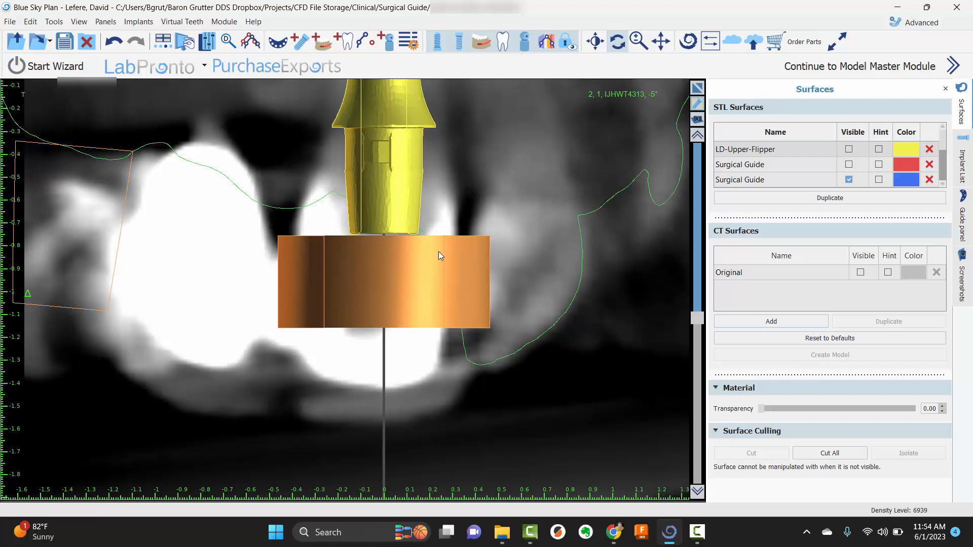
scroll(454, 285, up, 17)
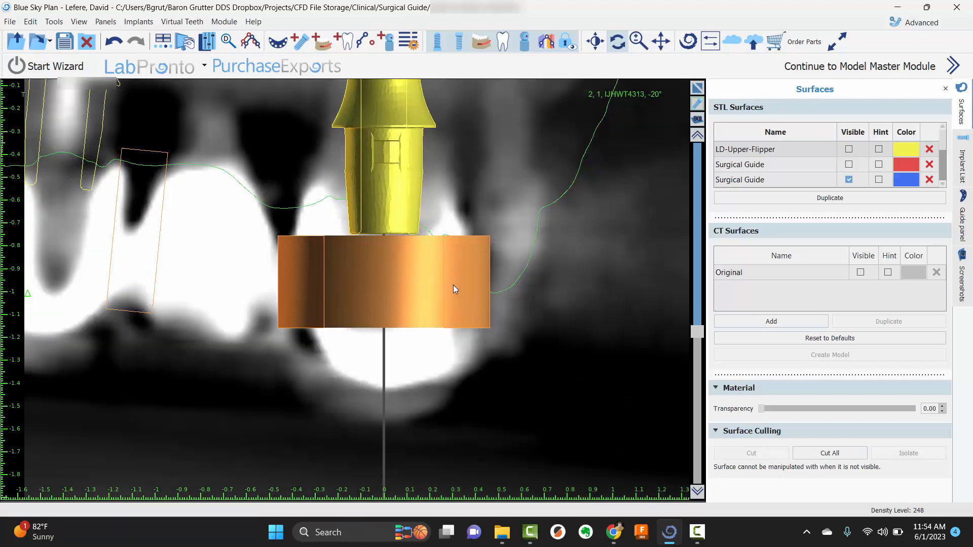
scroll(453, 289, down, 10)
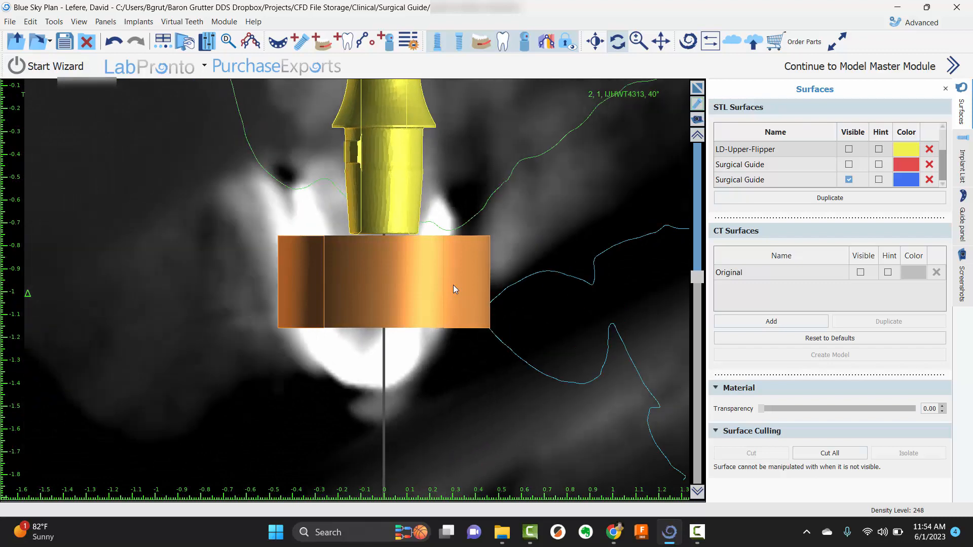
Sweep the IJHWT4313 cross-section between 10° and -40°, ending at -25°, to check where the guide tube meets the jaw outline
scroll(455, 290, down, 5)
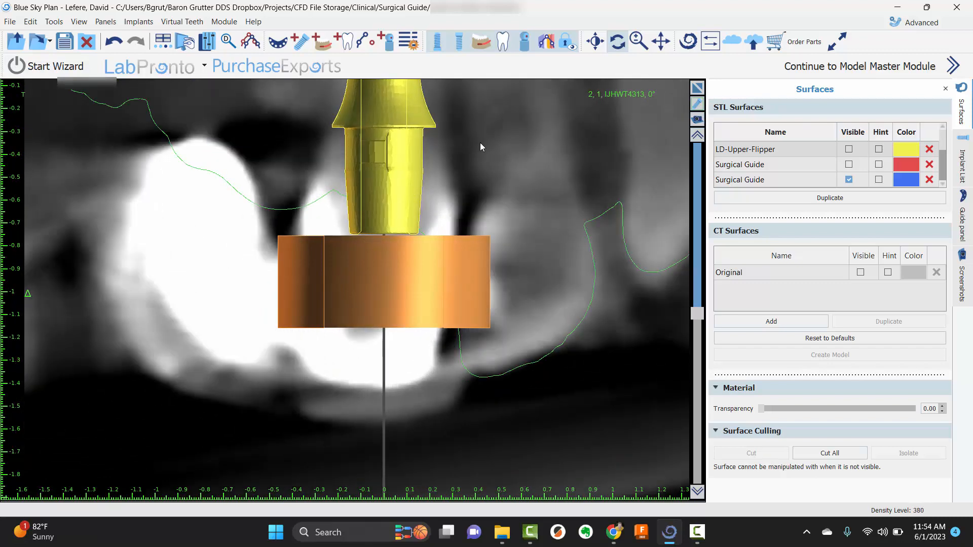
scroll(415, 281, up, 5)
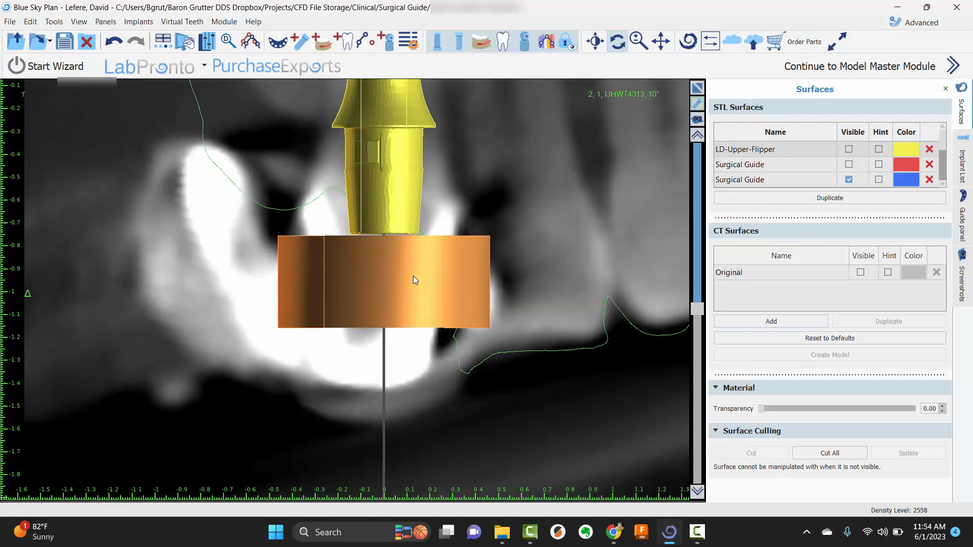
scroll(415, 280, down, 3)
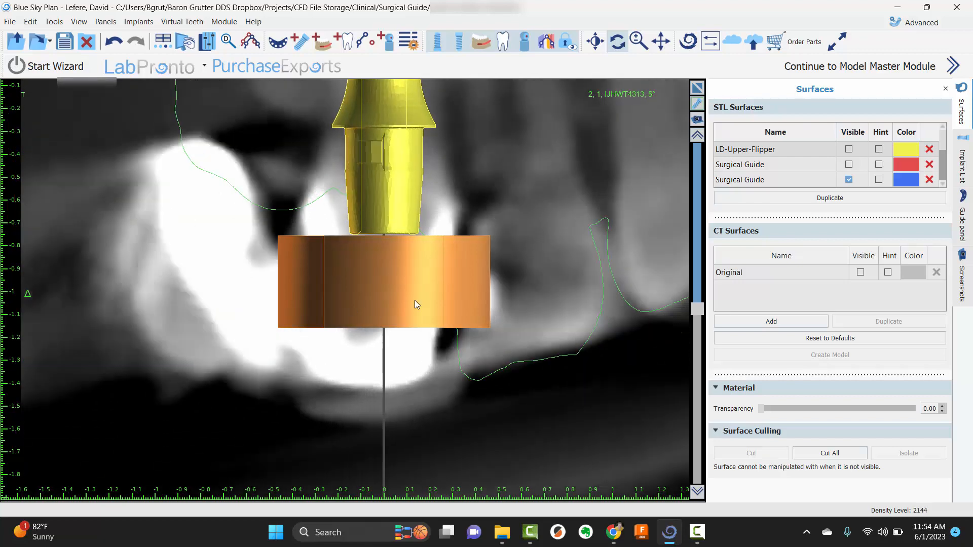
scroll(376, 276, down, 10)
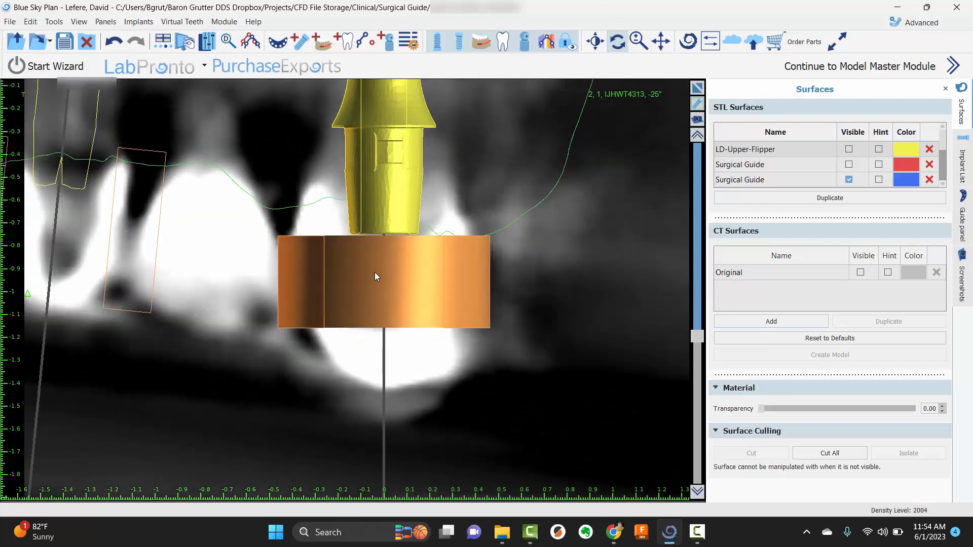
scroll(375, 274, up, 3)
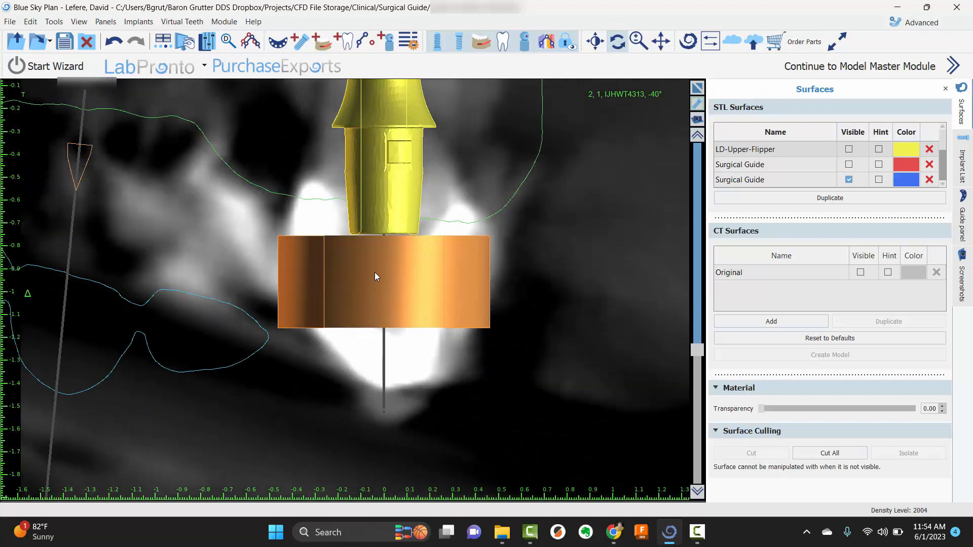
scroll(375, 274, down, 3)
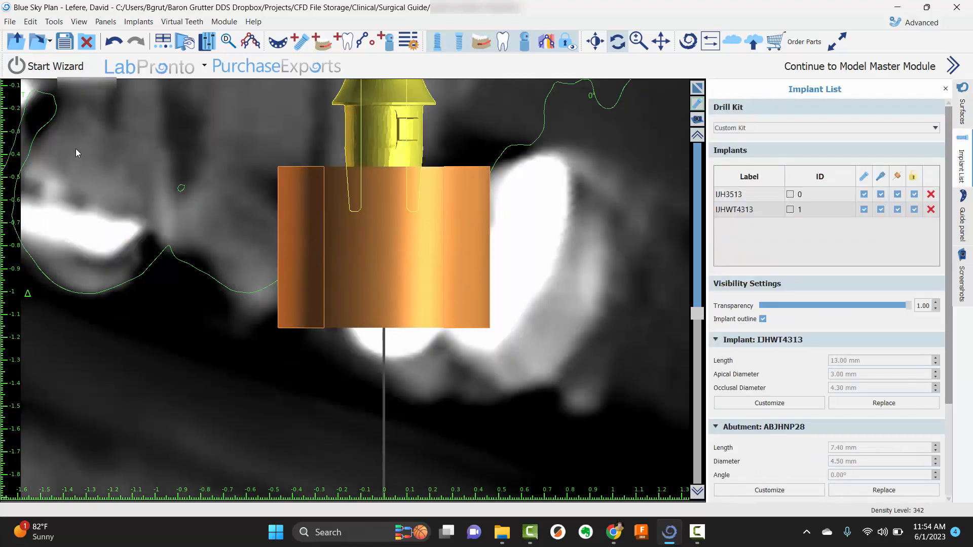
Switch to the IJH3513 implant, examine its guide tube in cross-section at angles up to 60°, and return to the multi-view layout
click(75, 148)
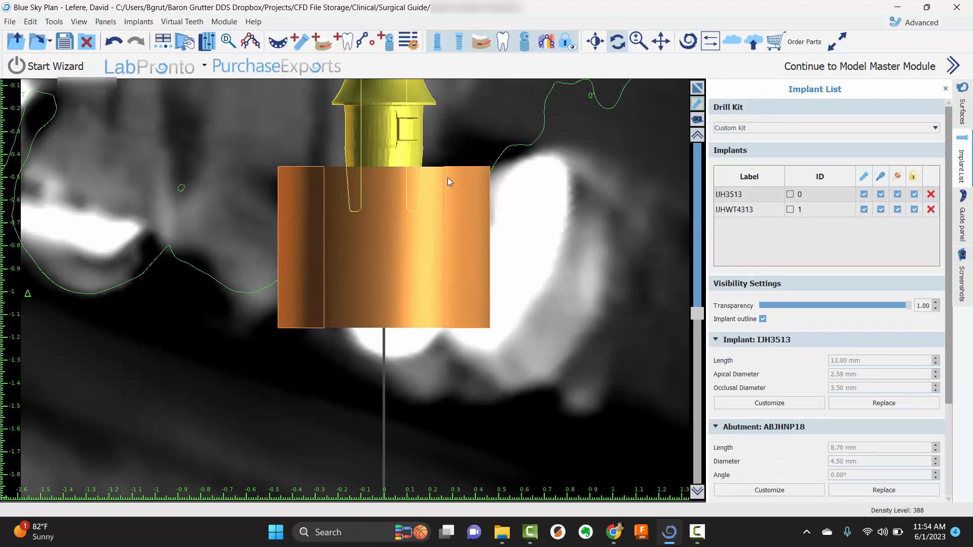
scroll(441, 189, up, 5)
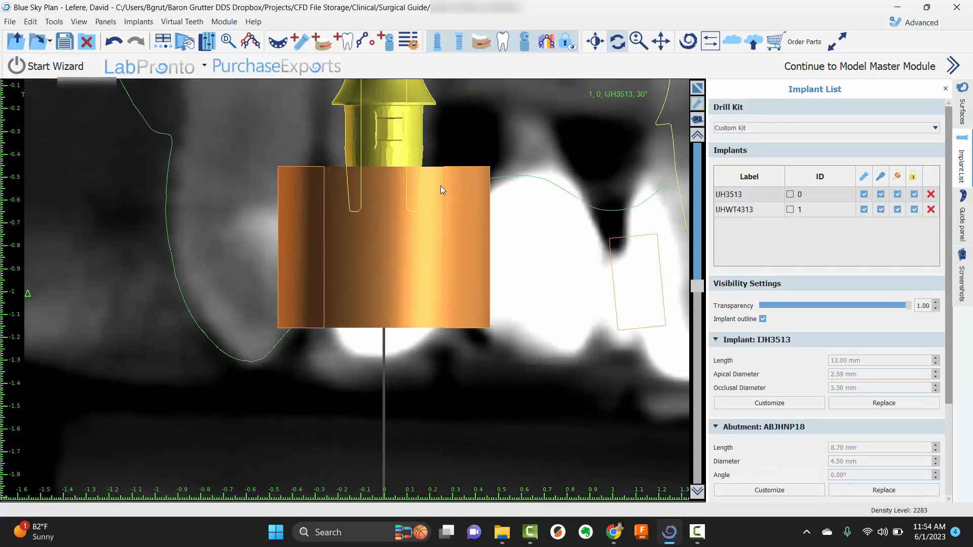
scroll(441, 187, up, 5)
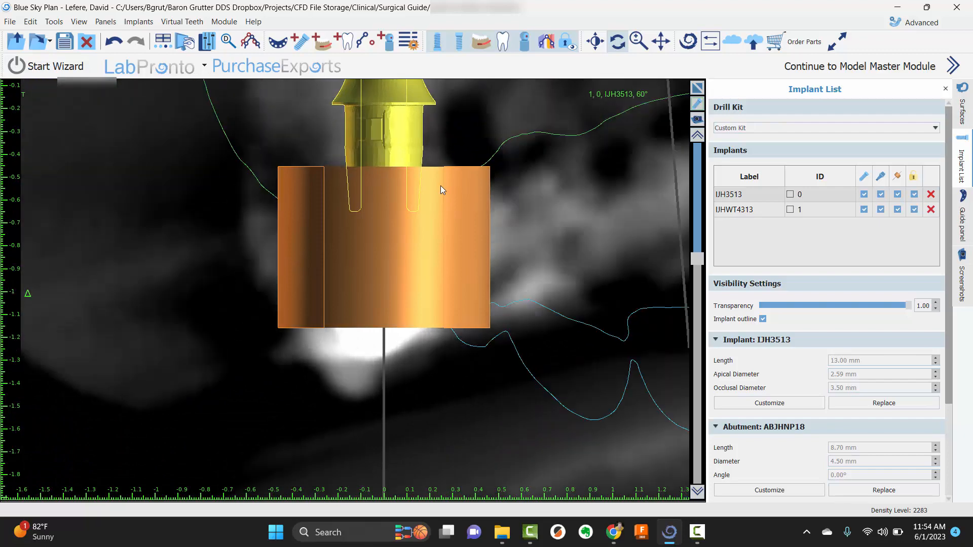
scroll(440, 190, down, 5)
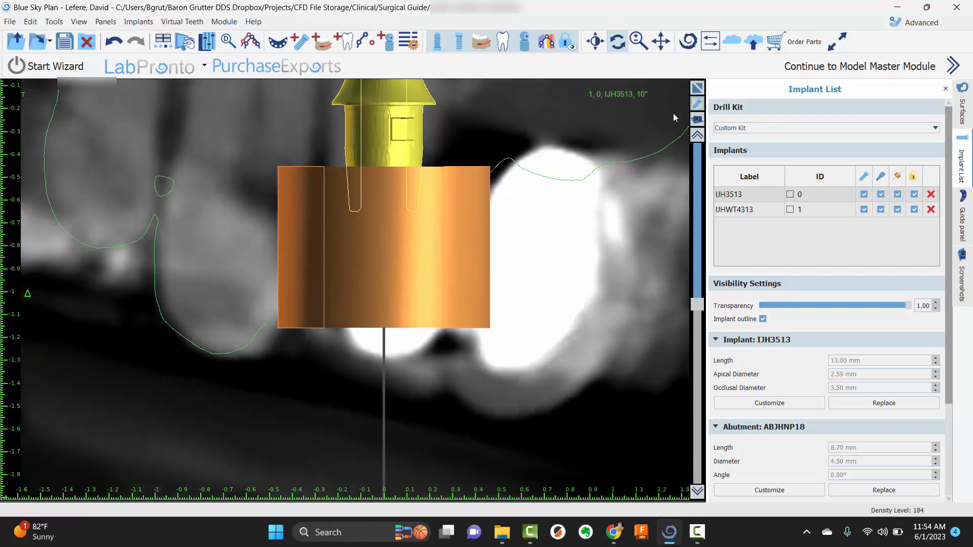
click(698, 88)
click(698, 90)
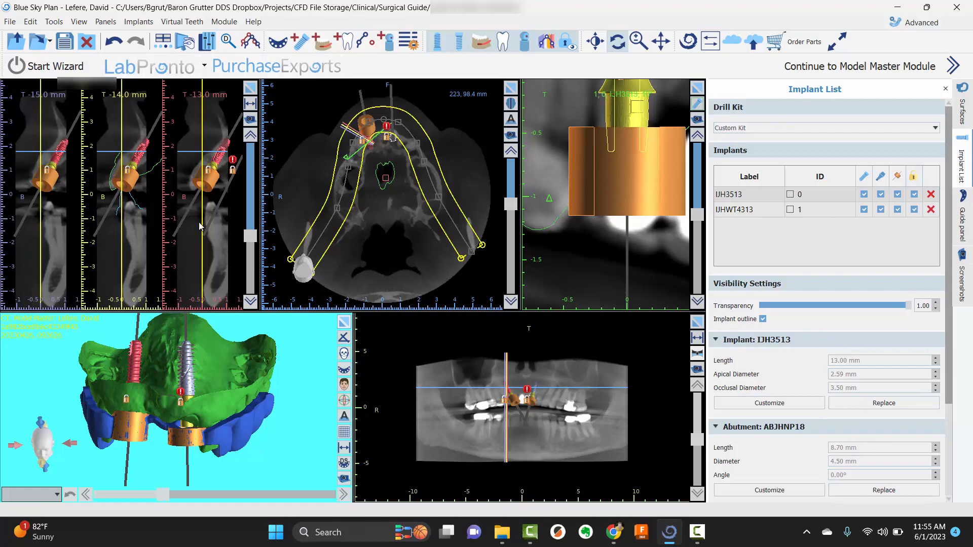
Try a height of 4 mm for the IJH3513 implant's software guide tube
scroll(828, 350, down, 3)
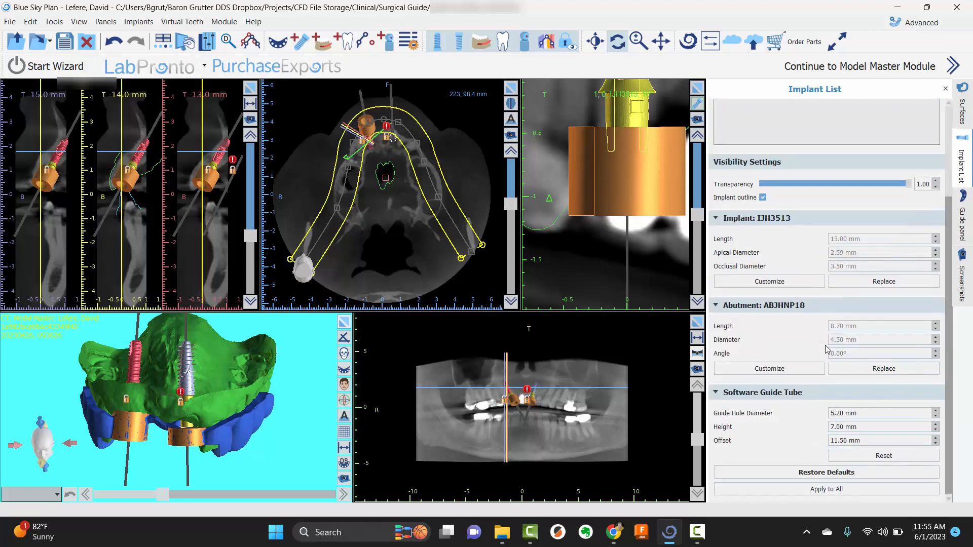
click(833, 430)
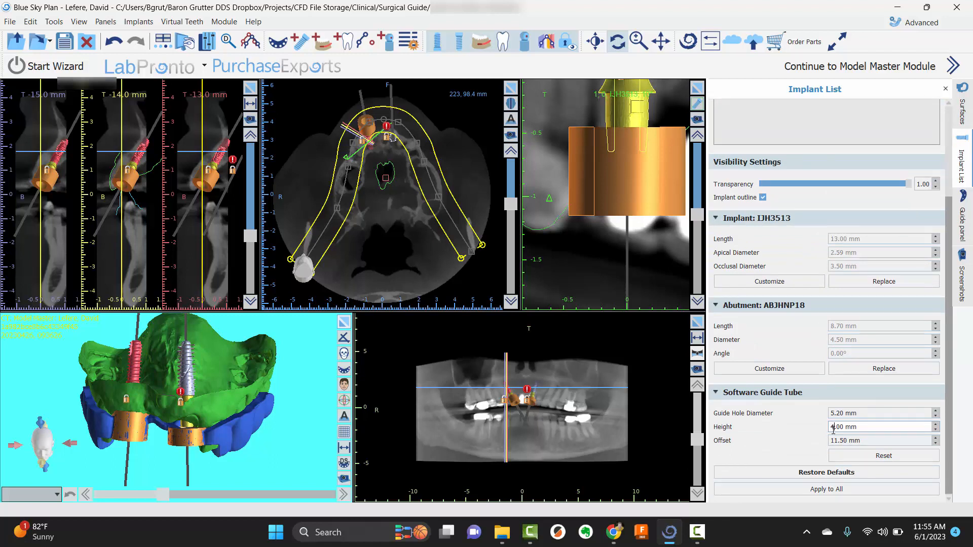
text(4)
key(Return)
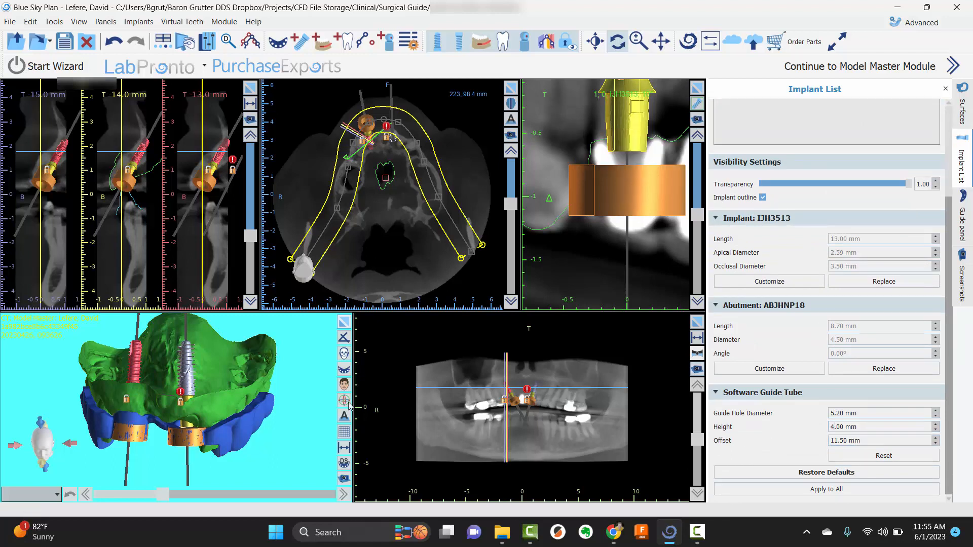
Set the software guide tube height to 7 mm and apply the guide tube settings to all implants
click(853, 426)
text(7)
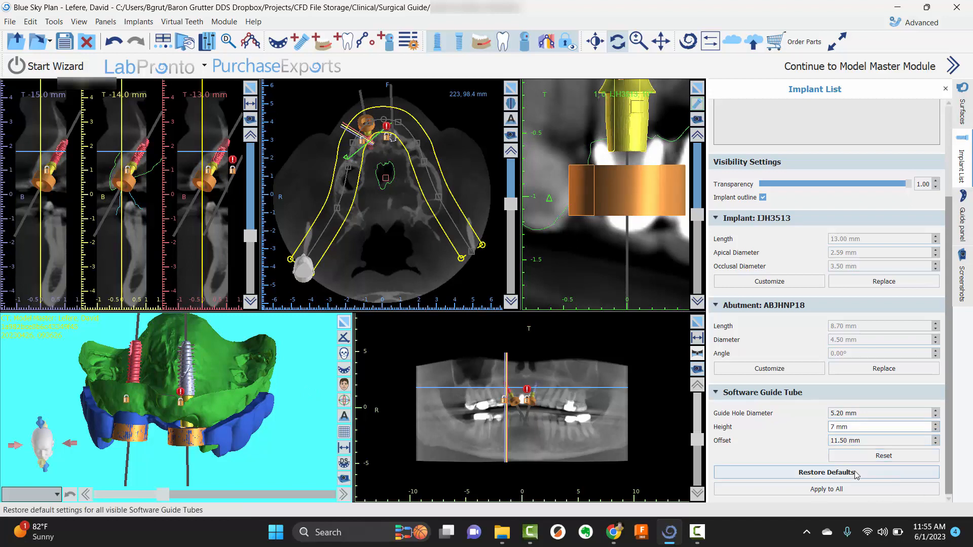
click(855, 490)
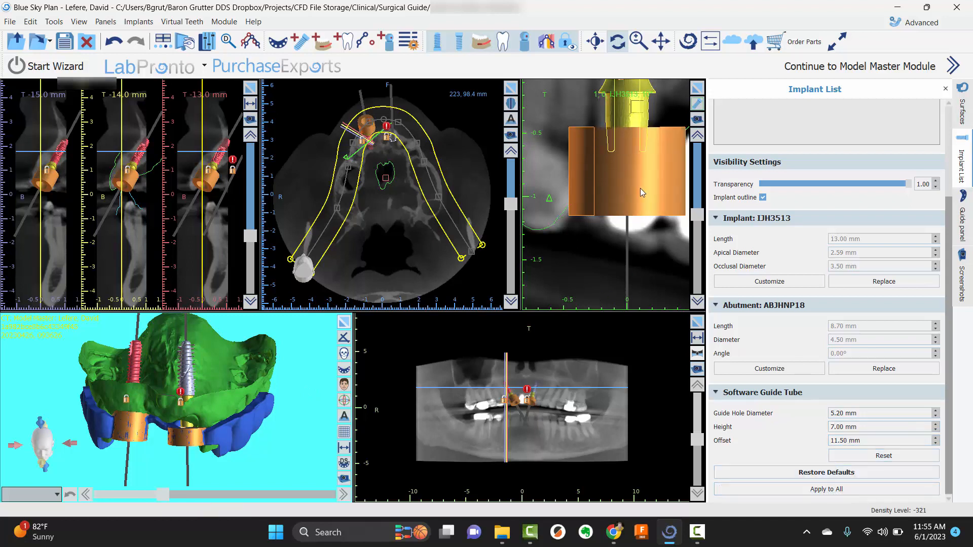
click(847, 490)
drag(282, 397, 238, 413)
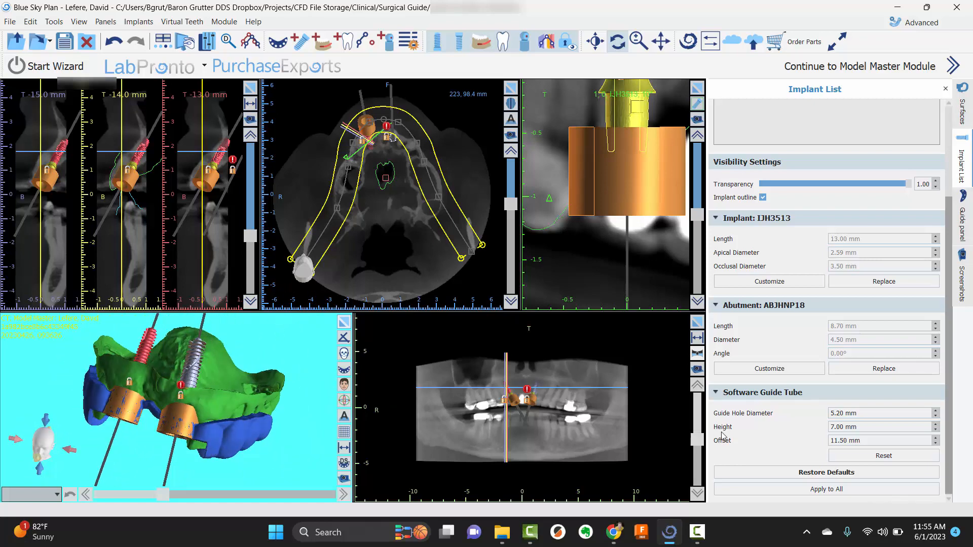
mouse_move(266, 361)
mouse_down()
mouse_move(163, 501)
mouse_move(171, 369)
mouse_move(274, 352)
mouse_up()
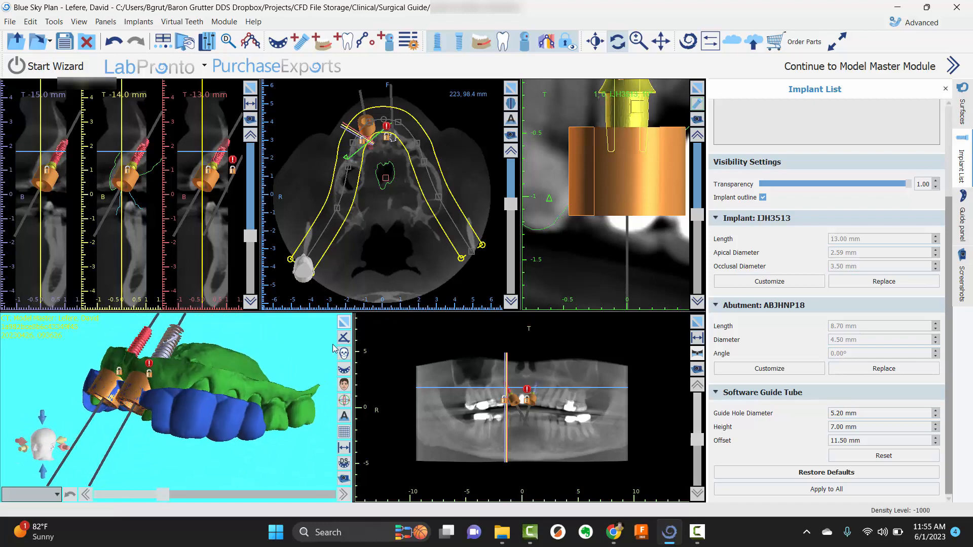